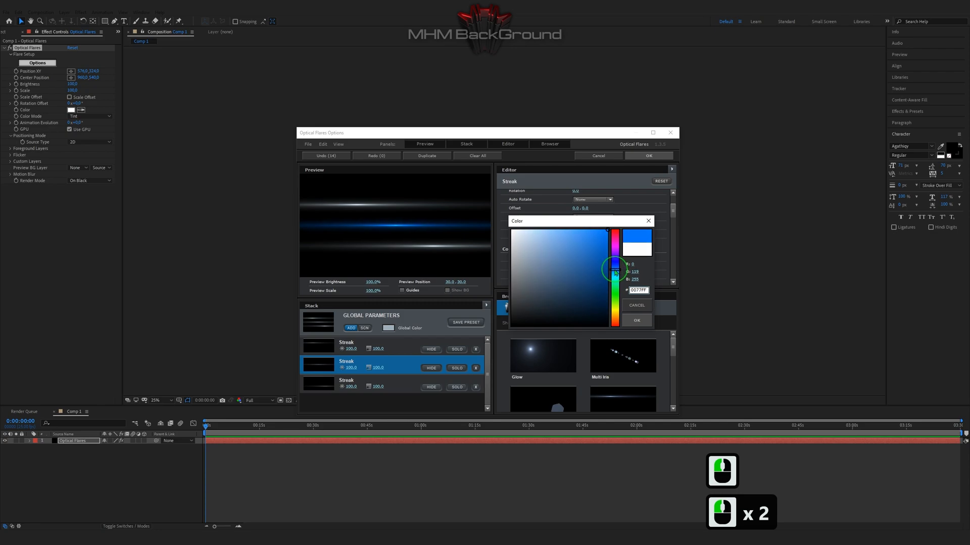
# Step: Set the middle streak's gradient Color 1 to 0077FF and Color 2 to 8300FF
pyautogui.click(636, 320)
pyautogui.click(580, 274)
pyautogui.click(615, 263)
pyautogui.moveTo(604, 262); pyautogui.dragTo(638, 237)
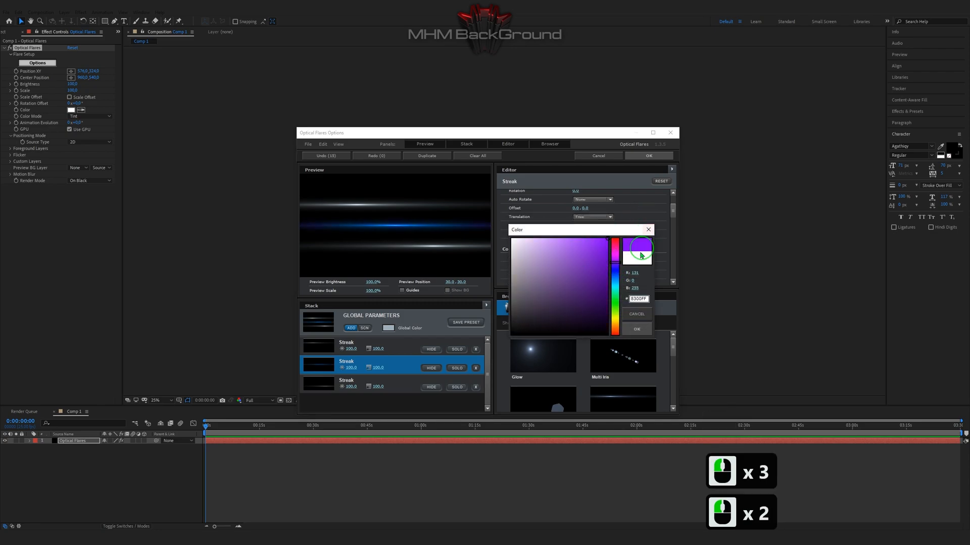
pyautogui.click(636, 329)
# Step: Set the middle streak's Gradient Loops to 5.5 and accept the Optical Flares options
pyautogui.write('5.5')
pyautogui.press('Return')
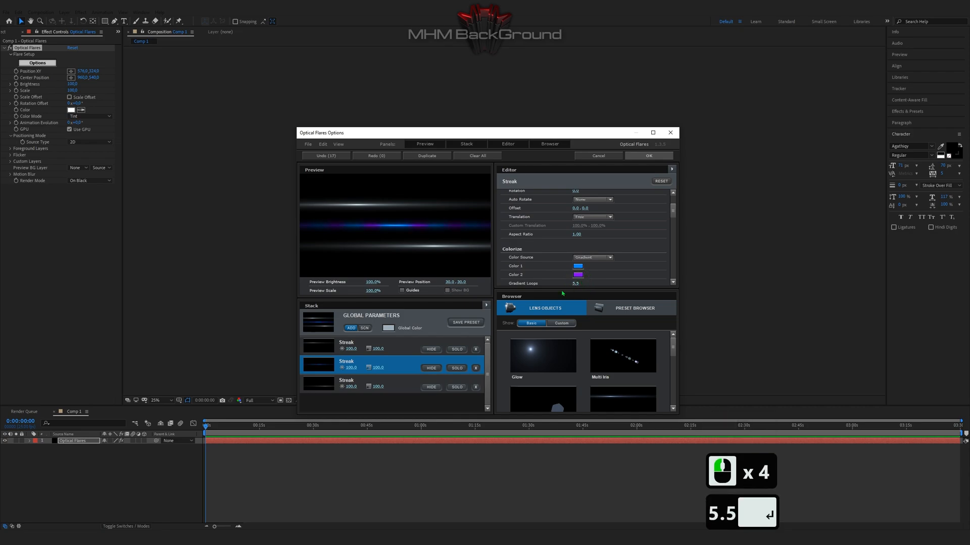
pyautogui.click(652, 156)
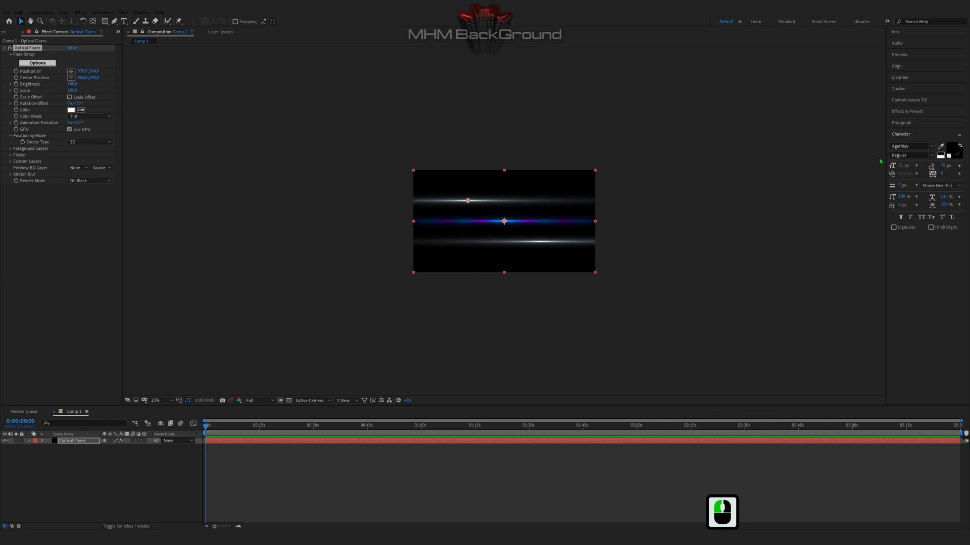
# Step: Find the Wave Warp effect by searching for "wave" and apply it to the Optical Flares layer
pyautogui.scroll(2, 623, 310)
pyautogui.click(849, 172)
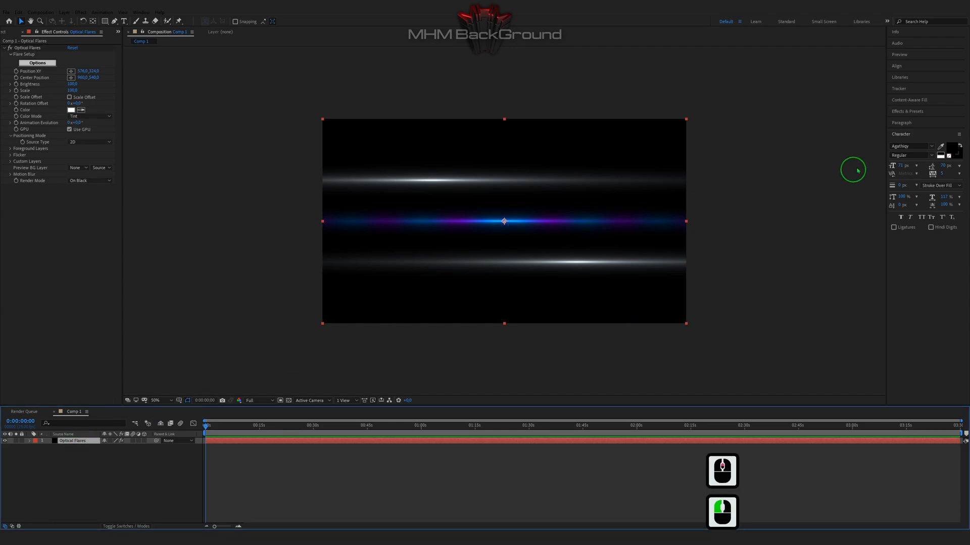
pyautogui.click(917, 118)
pyautogui.click(914, 120)
pyautogui.write('wa')
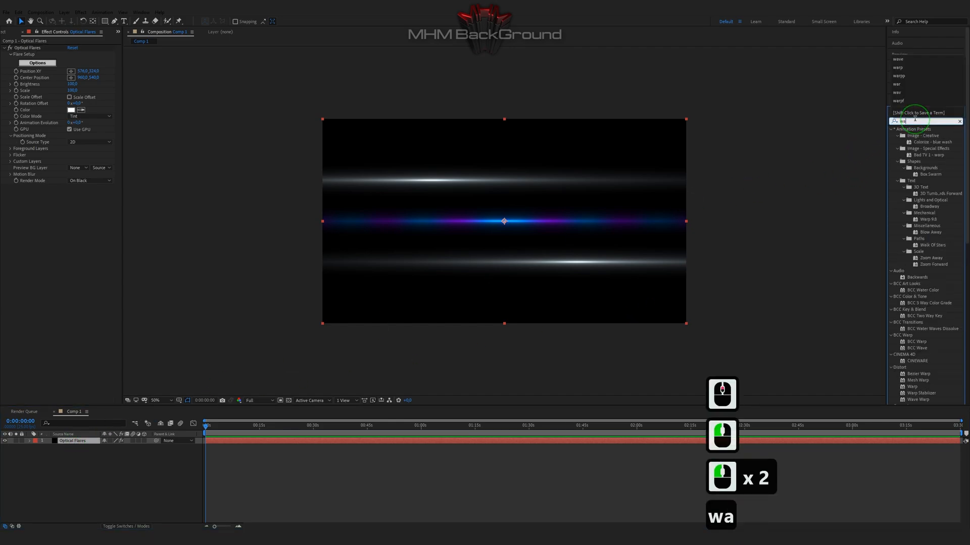
pyautogui.write('ve')
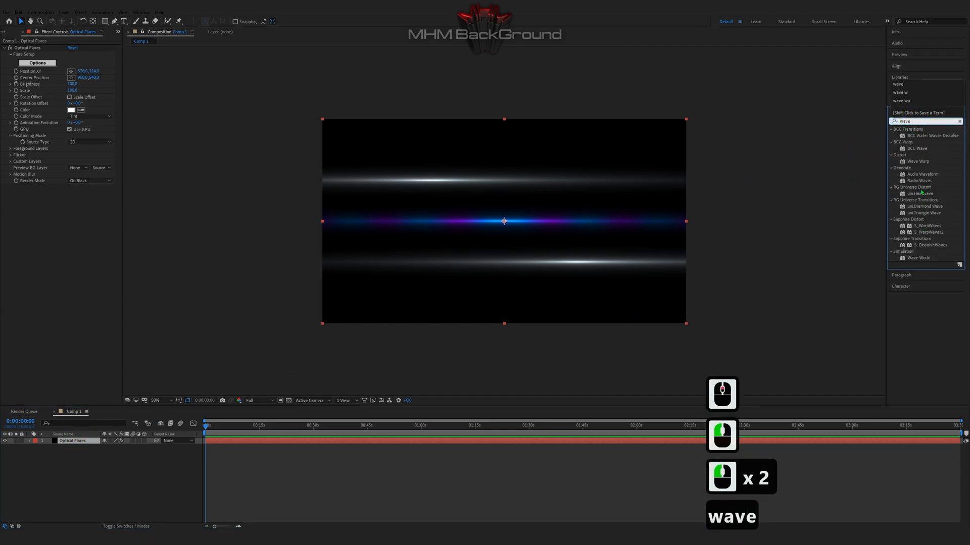
pyautogui.doubleClick(917, 161)
# Step: Set the first Wave Warp to the Uncircle type with a Wave Height of -82 and a Wave Width of 75
pyautogui.click(74, 194)
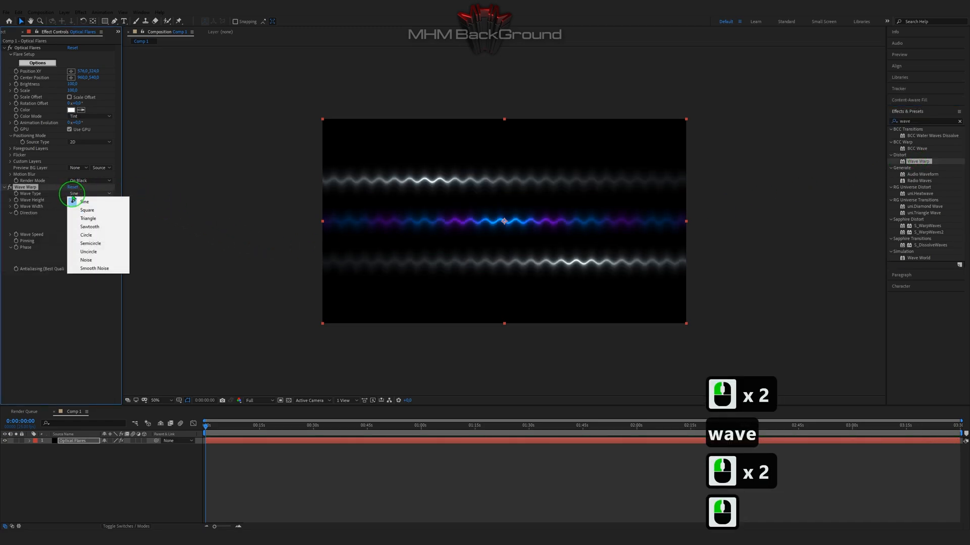
pyautogui.click(97, 254)
pyautogui.doubleClick(70, 200)
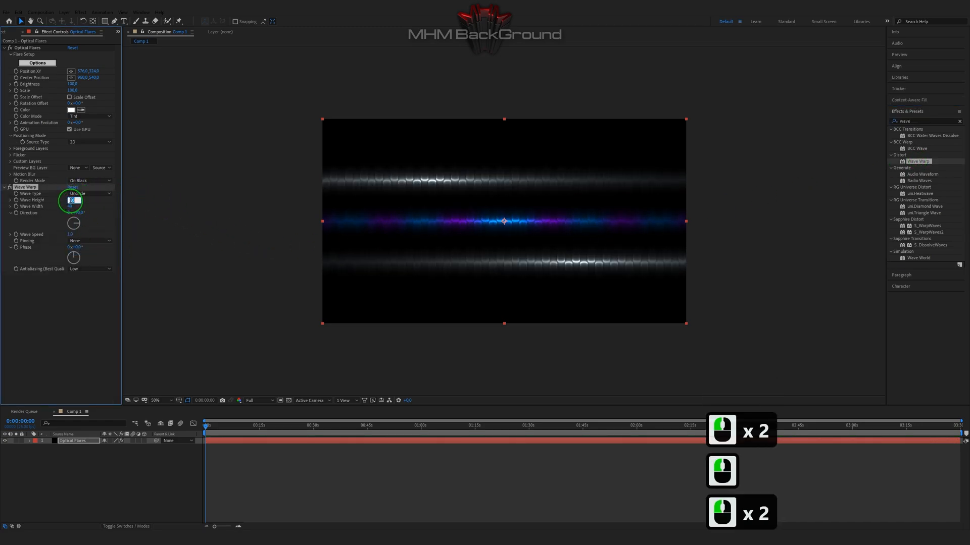
pyautogui.write('-82')
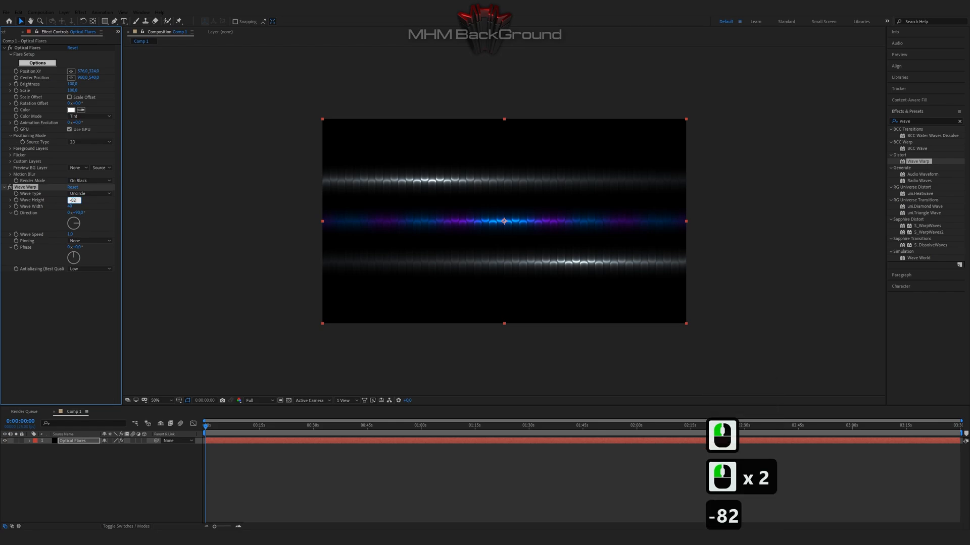
pyautogui.press('Tab')
pyautogui.write('7')
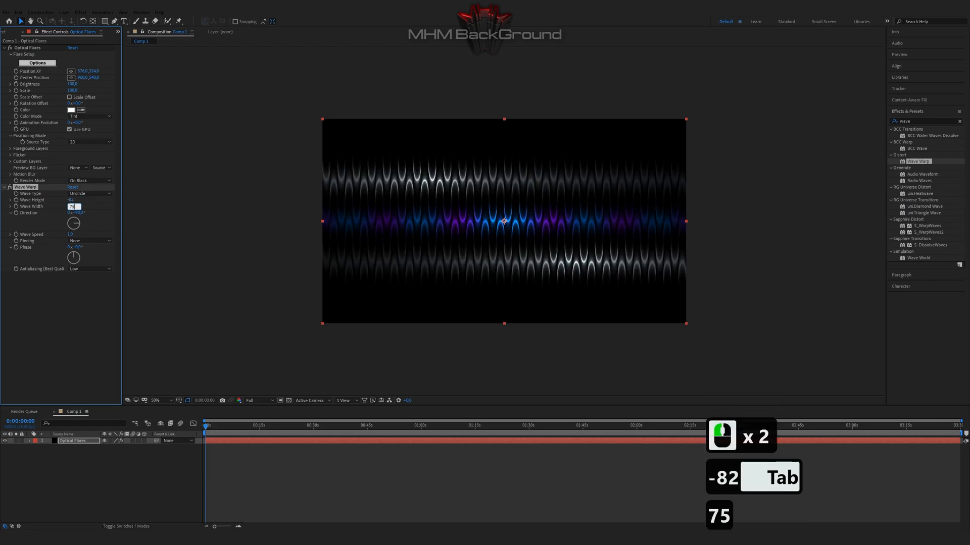
pyautogui.press('Tab')
# Step: Set the first Wave Warp's Direction to 122° and its Wave Speed to 0.1
pyautogui.press('Tab')
pyautogui.write('1')
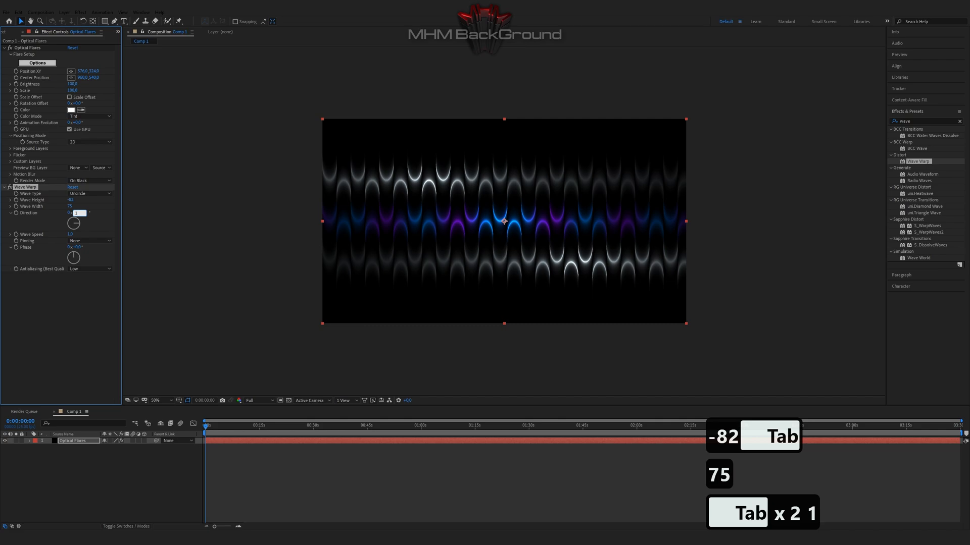
pyautogui.write('22')
pyautogui.press('Tab')
pyautogui.write('0.1')
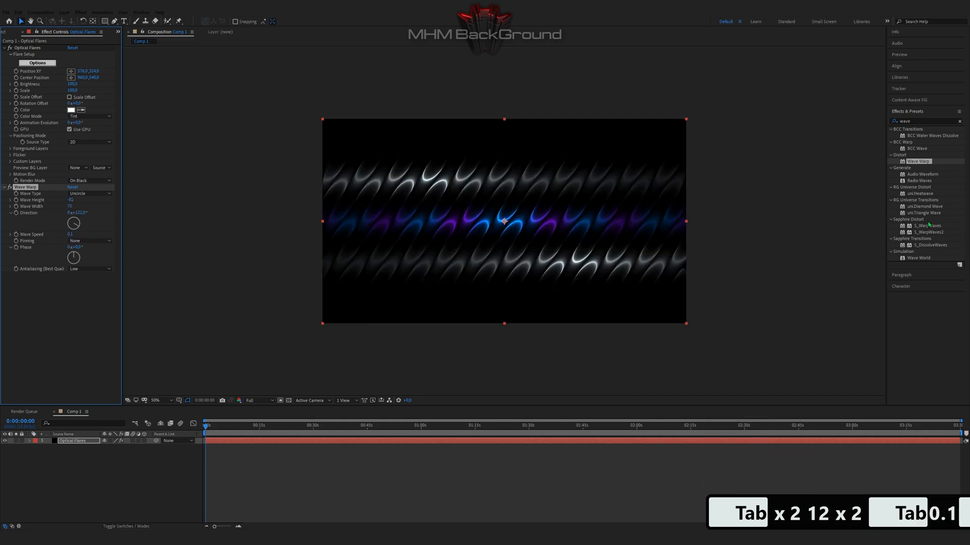
# Step: Add a second Wave Warp effect of the Semicircle type with a Wave Height of -37 and a Wave Width of 75
pyautogui.doubleClick(919, 161)
pyautogui.click(91, 281)
pyautogui.click(91, 330)
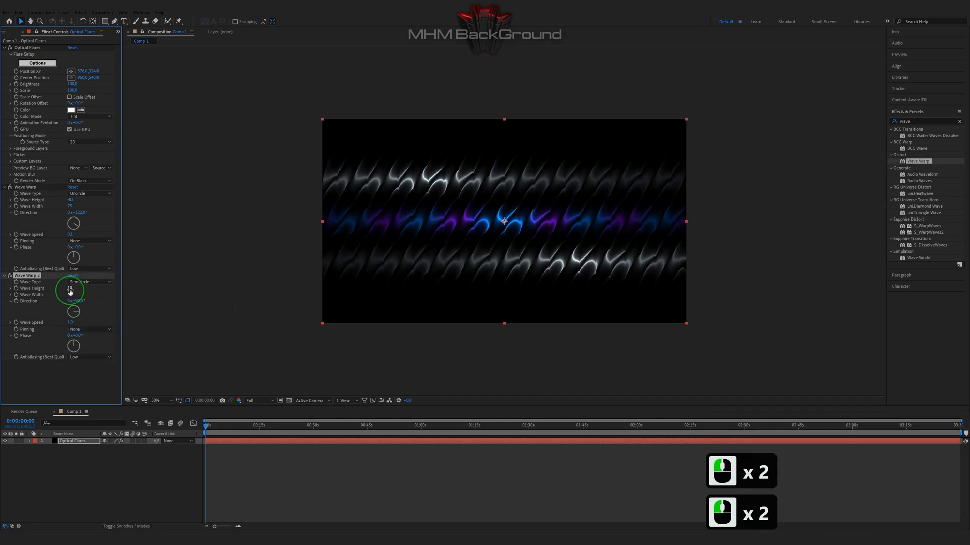
pyautogui.write('-37')
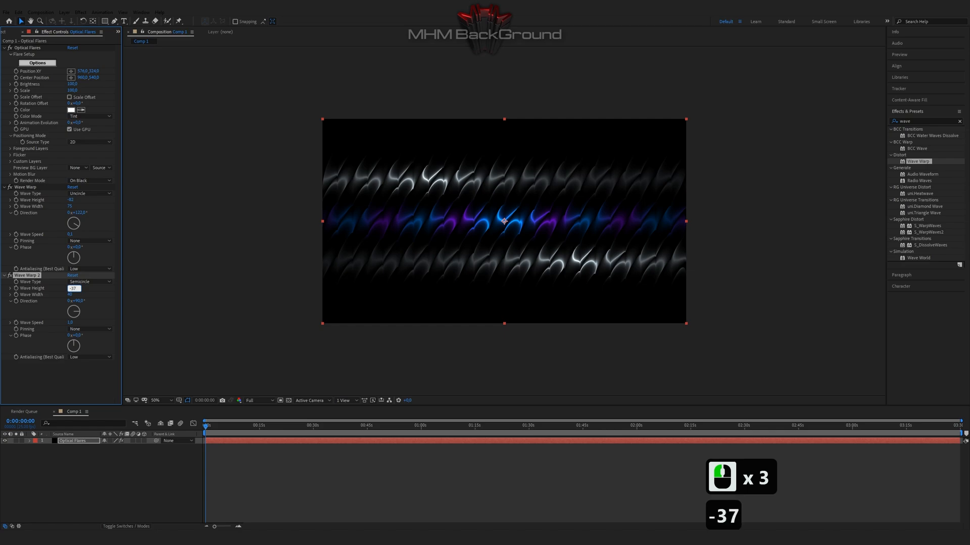
pyautogui.press('Tab')
pyautogui.write('7')
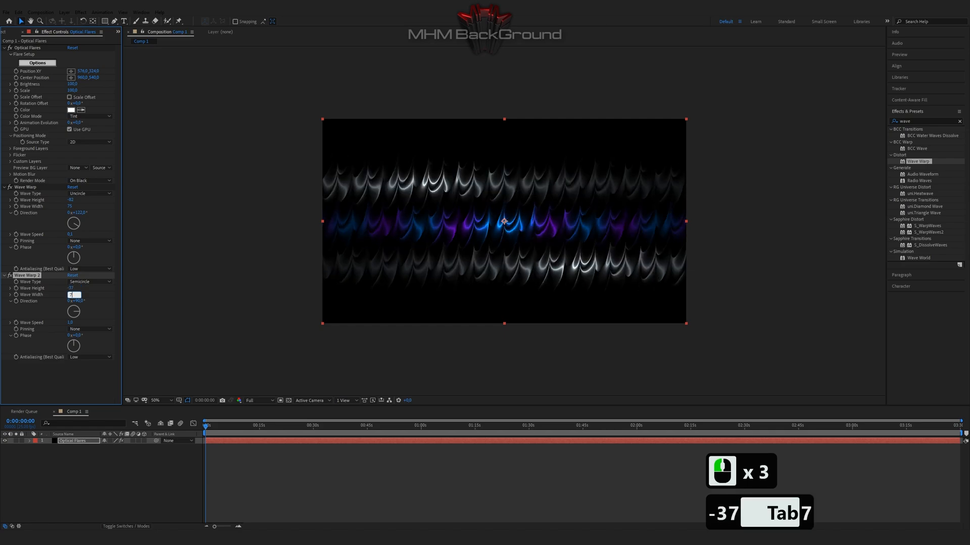
pyautogui.write('5')
pyautogui.press('Tab')
# Step: Set the second Wave Warp's Direction to 0x+340° and its Wave Speed to 0
pyautogui.write('3')
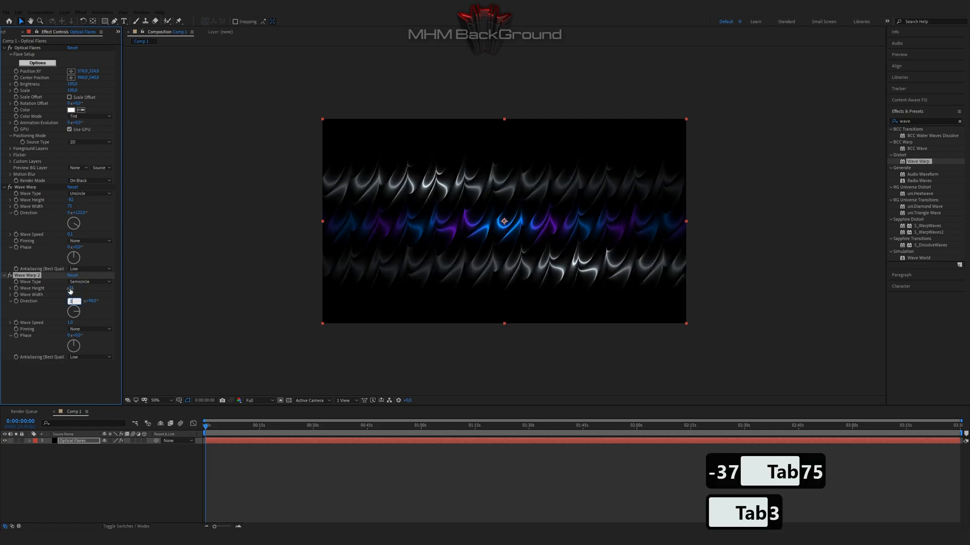
pyautogui.press('BackSpace')
pyautogui.write('0')
pyautogui.press('Tab')
pyautogui.write('3')
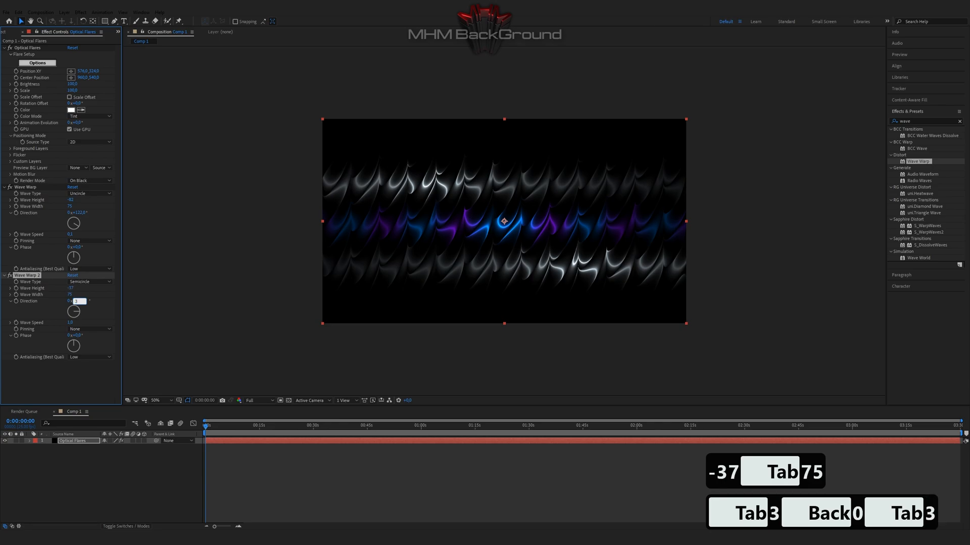
pyautogui.press('Tab')
pyautogui.write('0')
pyautogui.press('Return')
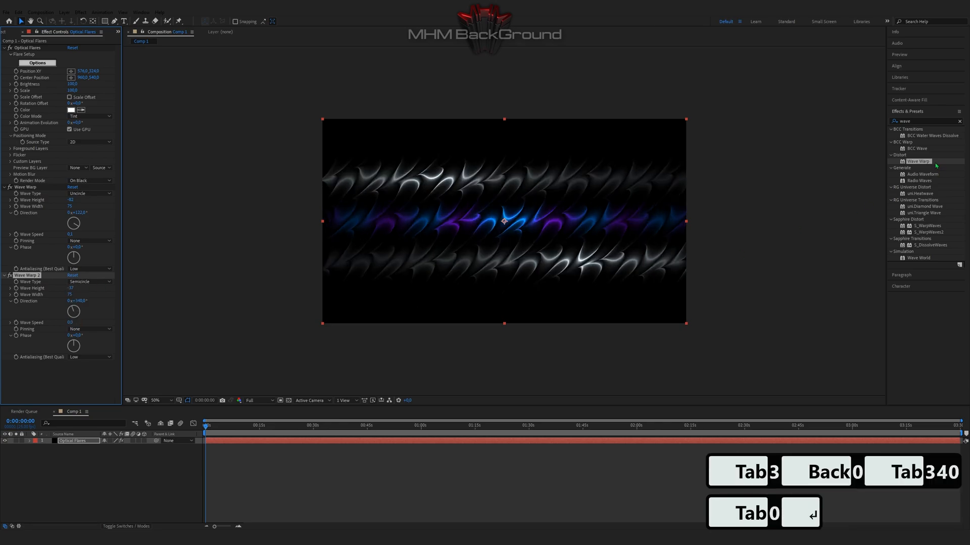
# Step: Apply the S_Mosaic effect with a Pixel Frequency of 74 and briefly preview the composition
pyautogui.moveTo(925, 122); pyautogui.dragTo(821, 123)
pyautogui.write('mos')
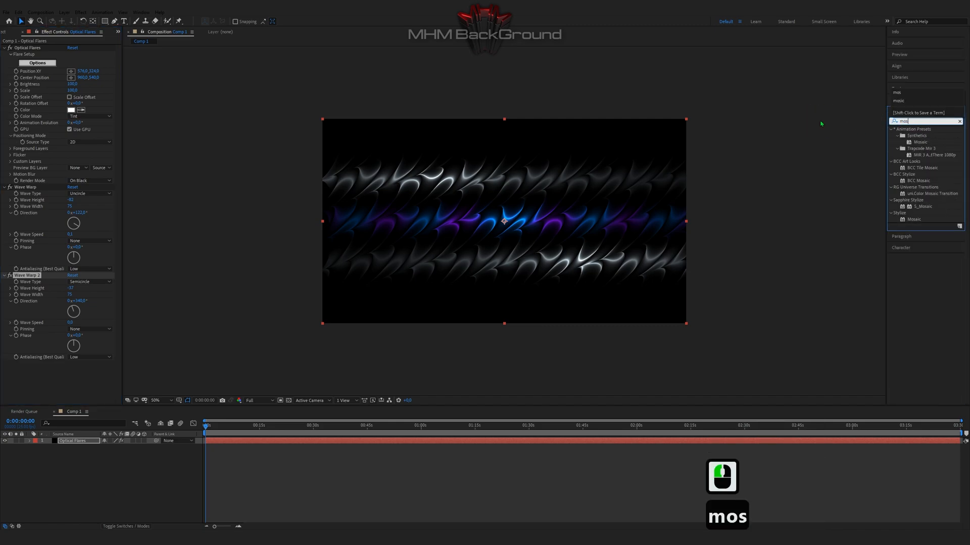
pyautogui.doubleClick(920, 207)
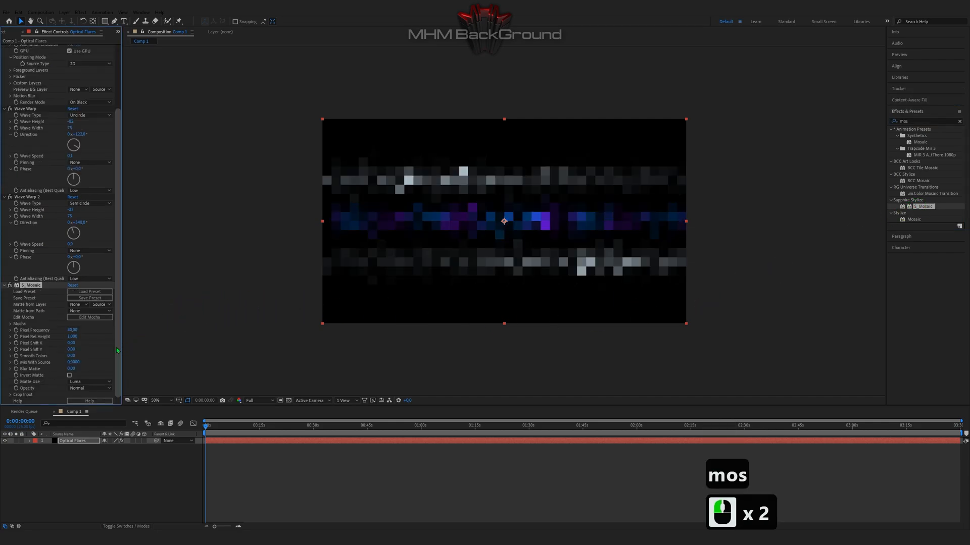
pyautogui.click(72, 331)
pyautogui.write('74')
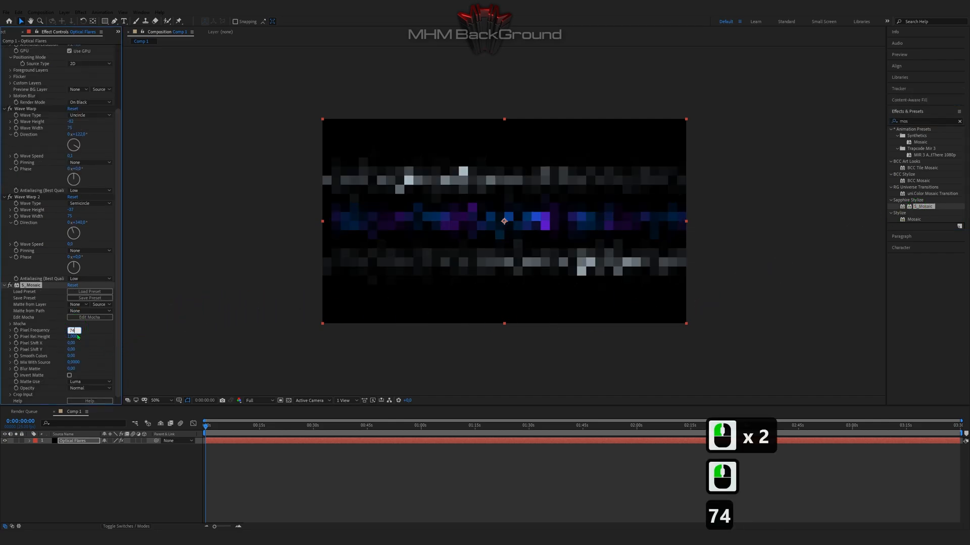
pyautogui.click(93, 350)
pyautogui.press('space')
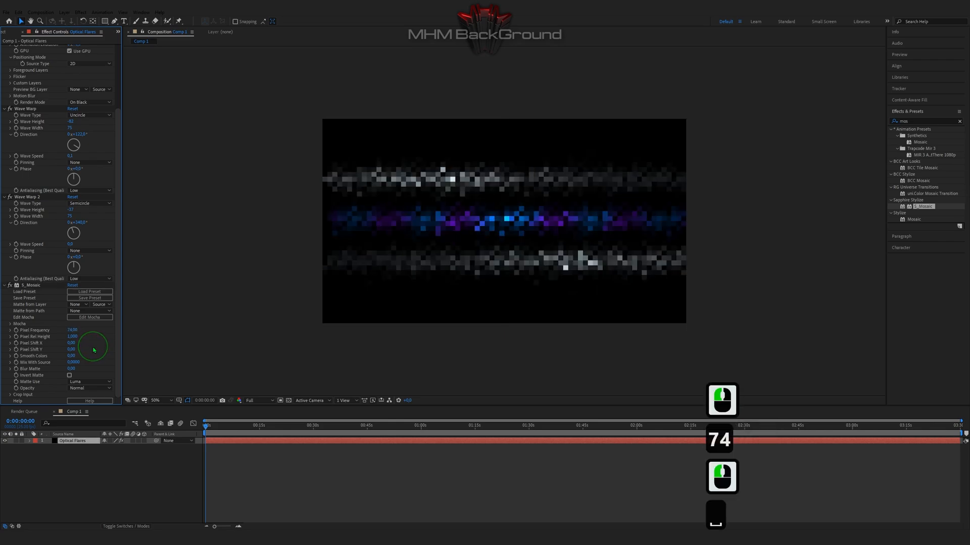
pyautogui.press('space')
pyautogui.press('space')
pyautogui.press('space')
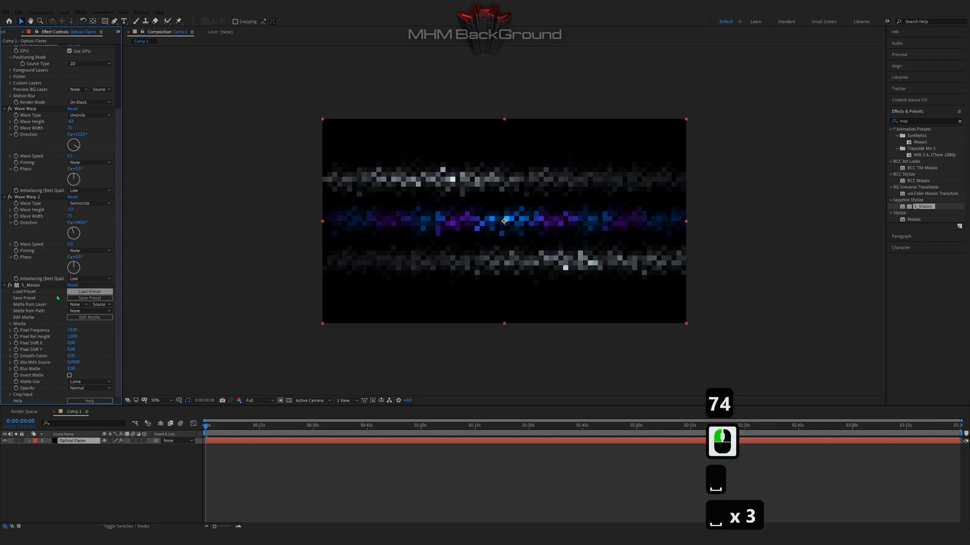
# Step: Add a third Wave Warp effect after S_Mosaic, using the Semicircle type, Wave Height -37 and Wave Width 75
pyautogui.click(910, 121)
pyautogui.write('wave')
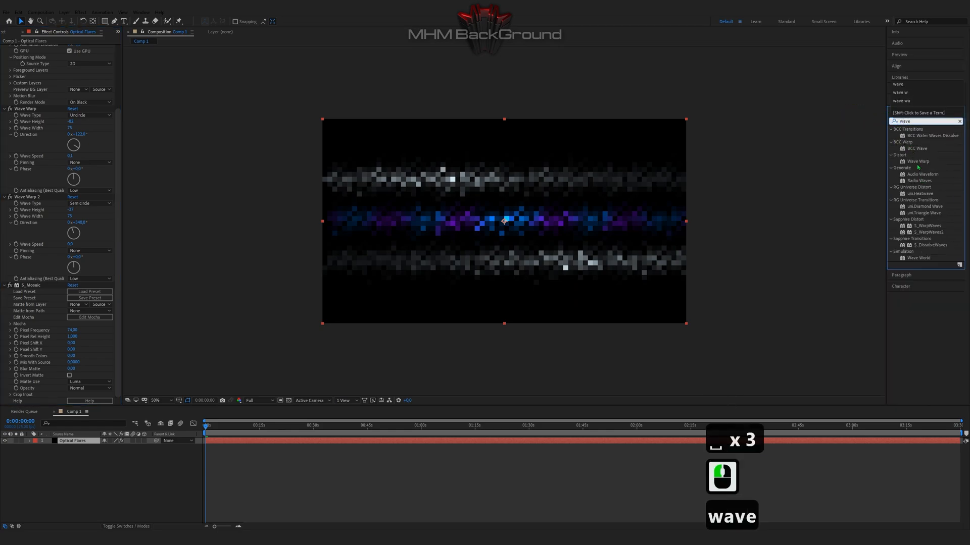
pyautogui.doubleClick(917, 162)
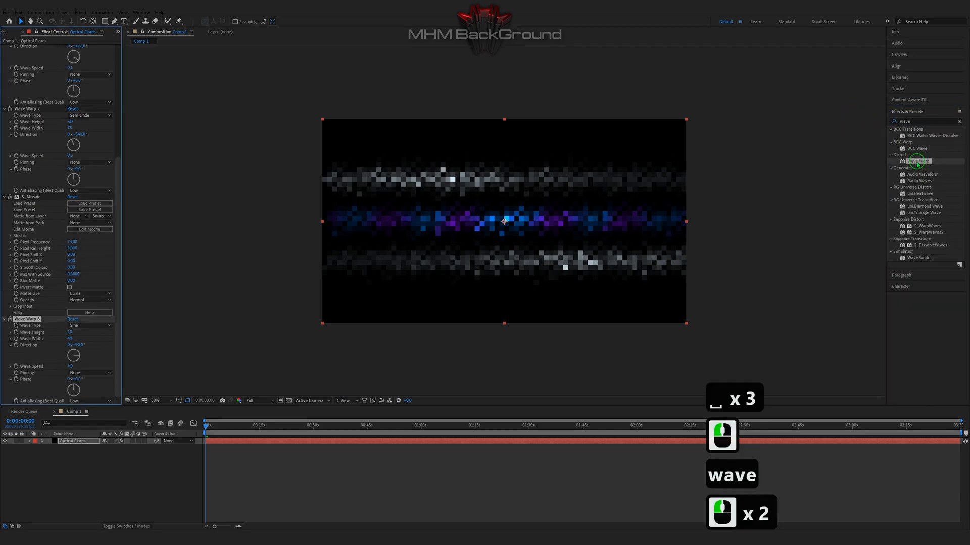
pyautogui.click(77, 326)
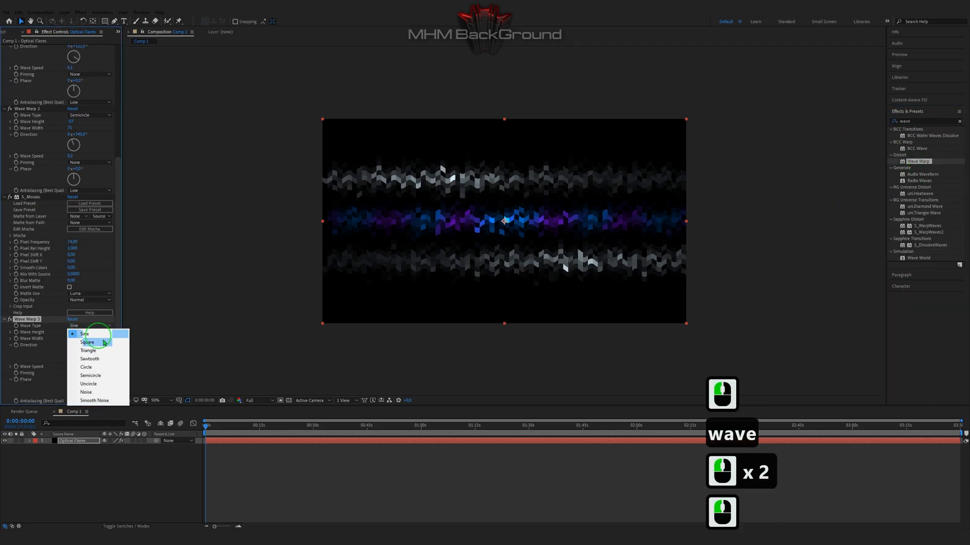
pyautogui.click(83, 376)
pyautogui.click(70, 332)
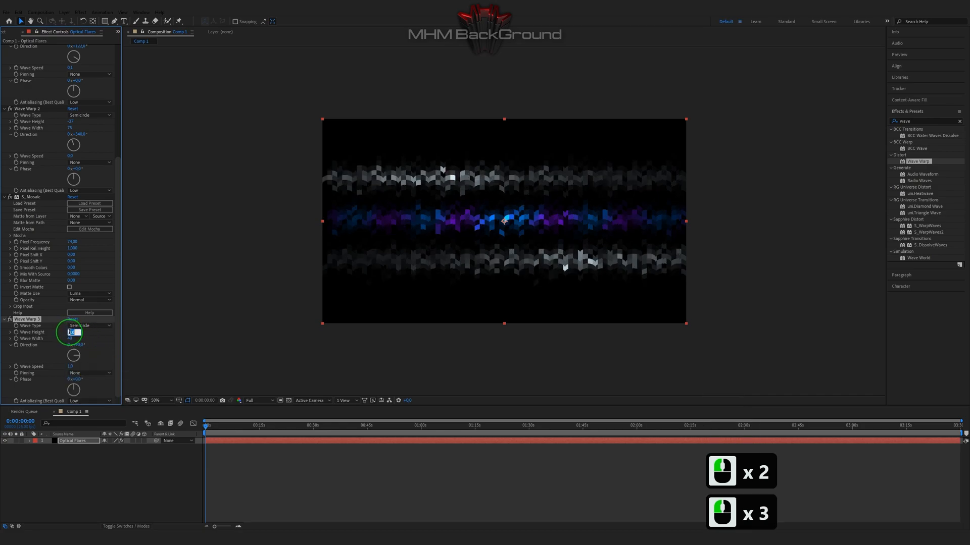
pyautogui.write('-37')
pyautogui.press('Tab')
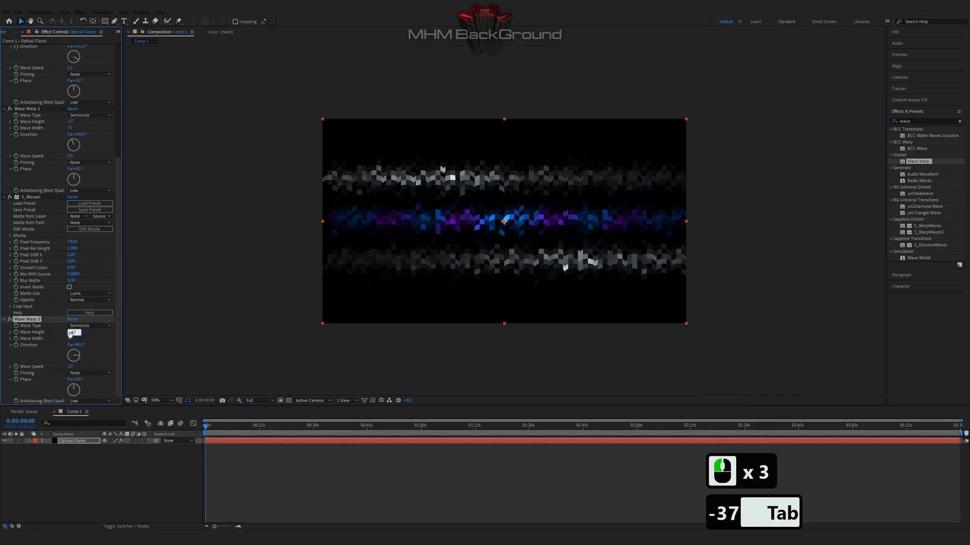
pyautogui.write('75')
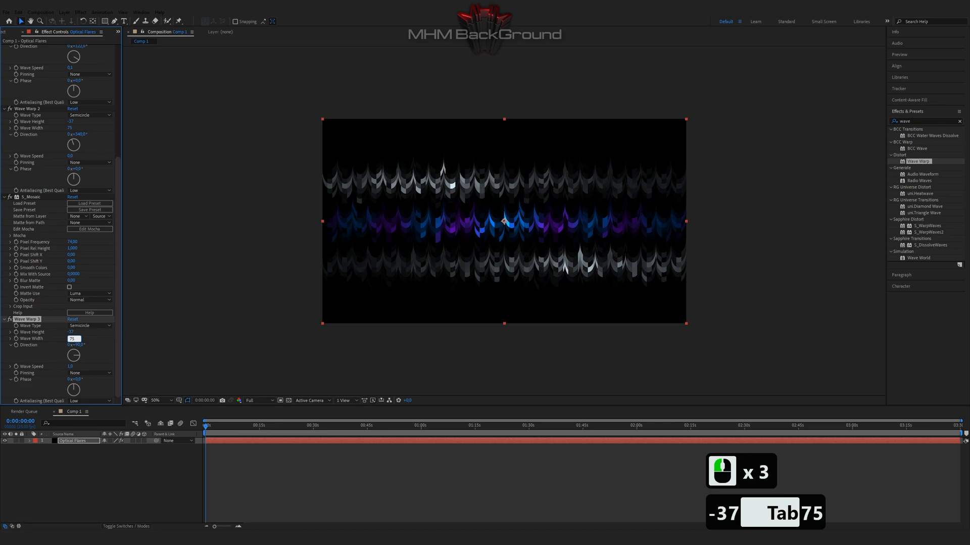
pyautogui.press('Tab')
# Step: Set the third Wave Warp's Direction to 1x+224° and its Wave Speed to 0
pyautogui.write('1')
pyautogui.press('Tab')
pyautogui.write('2')
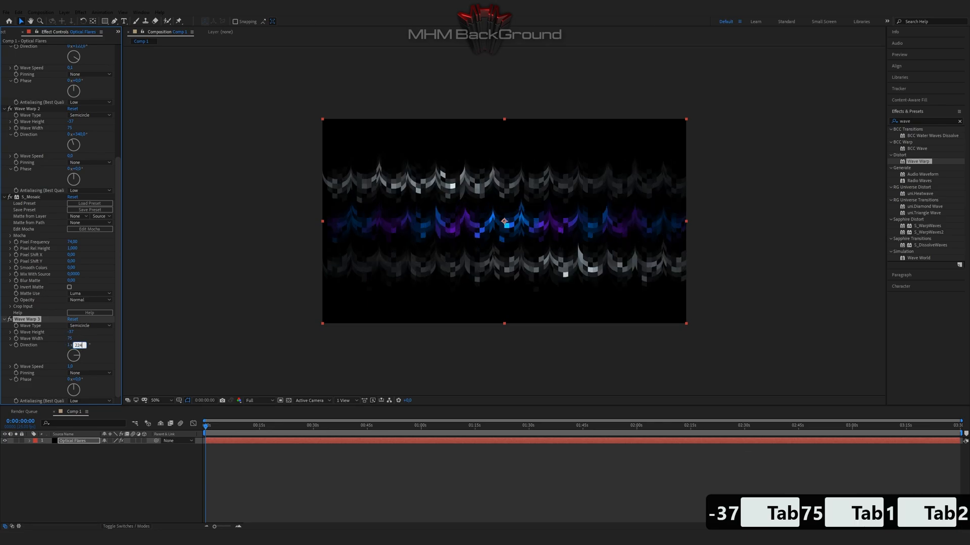
pyautogui.write('24')
pyautogui.press('Tab')
pyautogui.write('0')
pyautogui.press('Return')
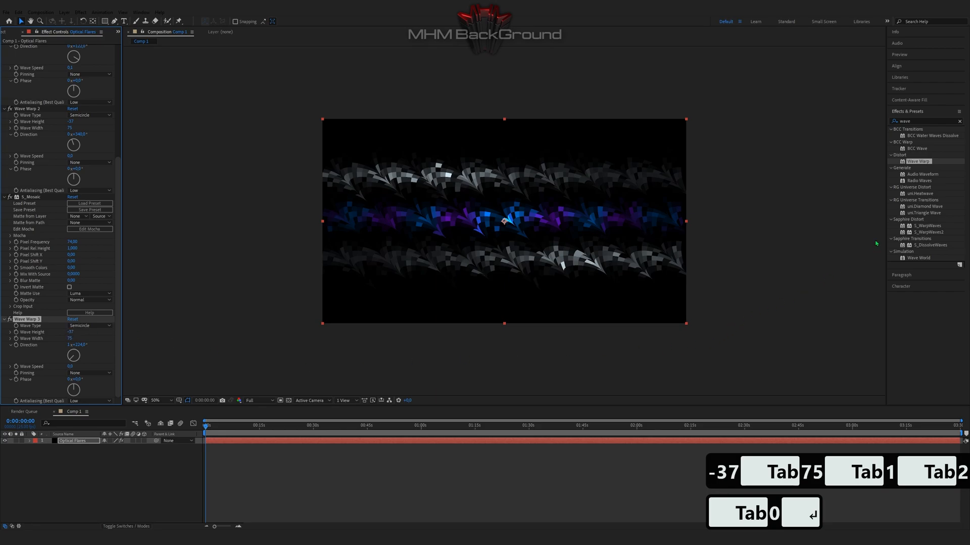
# Step: Add a fourth Wave Warp effect, using the Semicircle type, Wave Height -37 and Wave Width 75
pyautogui.doubleClick(919, 162)
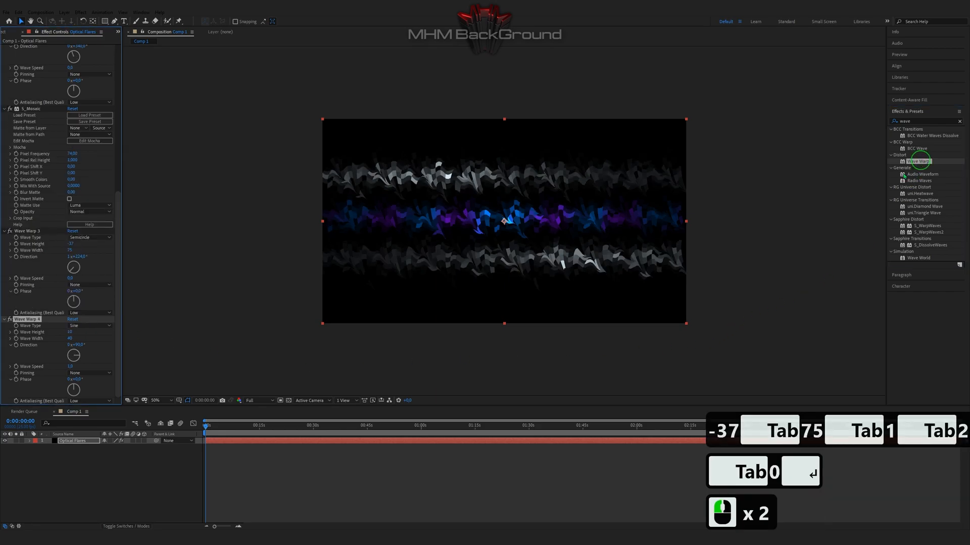
pyautogui.click(86, 327)
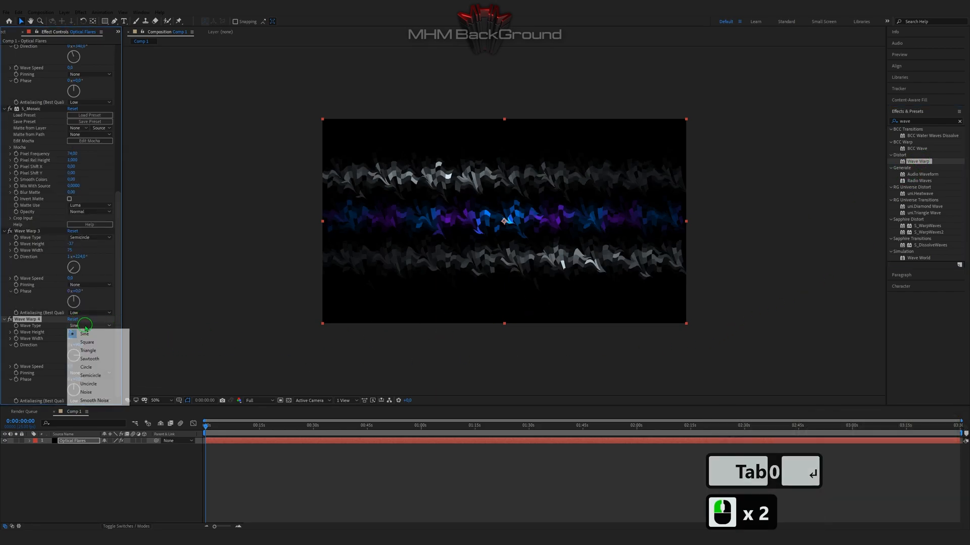
pyautogui.click(99, 375)
pyautogui.click(70, 332)
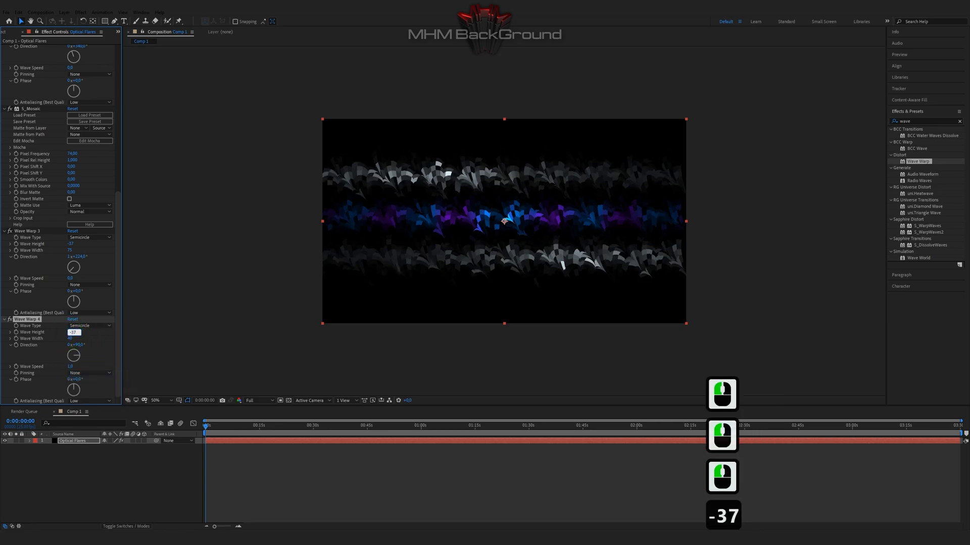
pyautogui.press('Tab')
pyautogui.write('75')
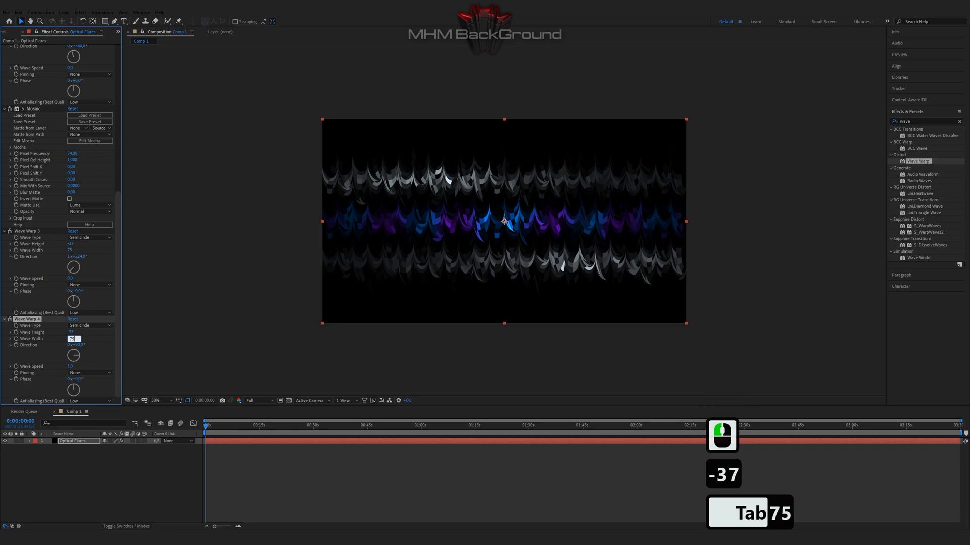
# Step: Set the fourth Wave Warp's Direction to 2x+0° and briefly preview the composition
pyautogui.press('Tab')
pyautogui.write('2')
pyautogui.press('Tab')
pyautogui.write('0')
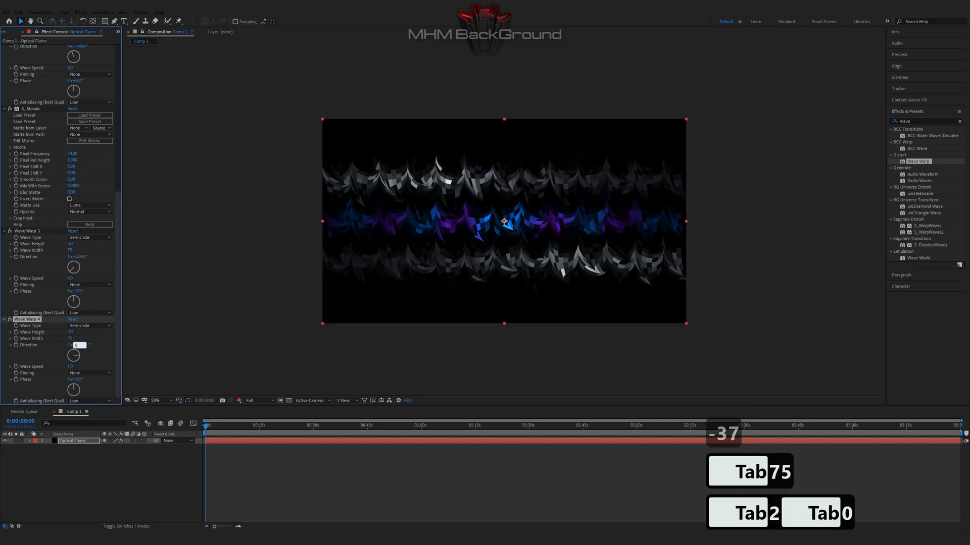
pyautogui.press('Return')
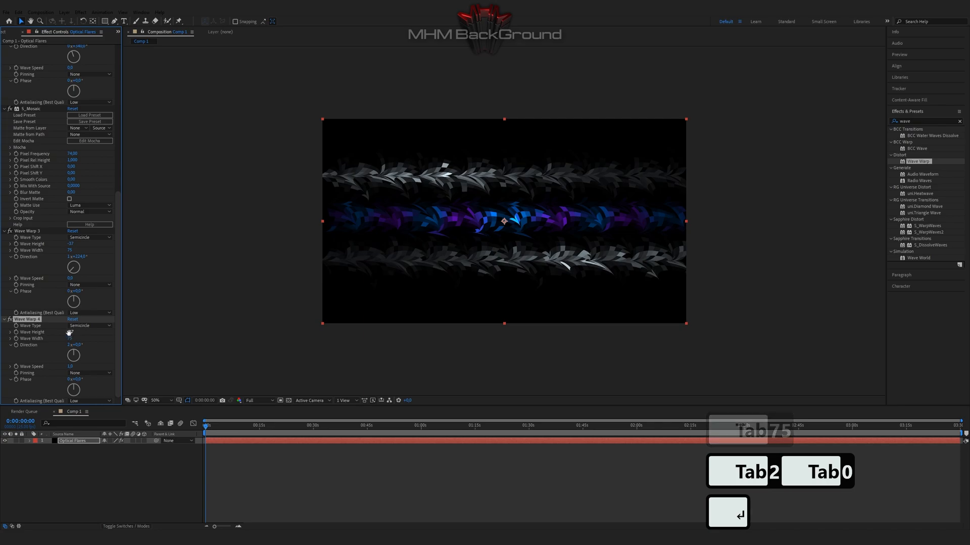
pyautogui.press('space')
pyautogui.press('space')
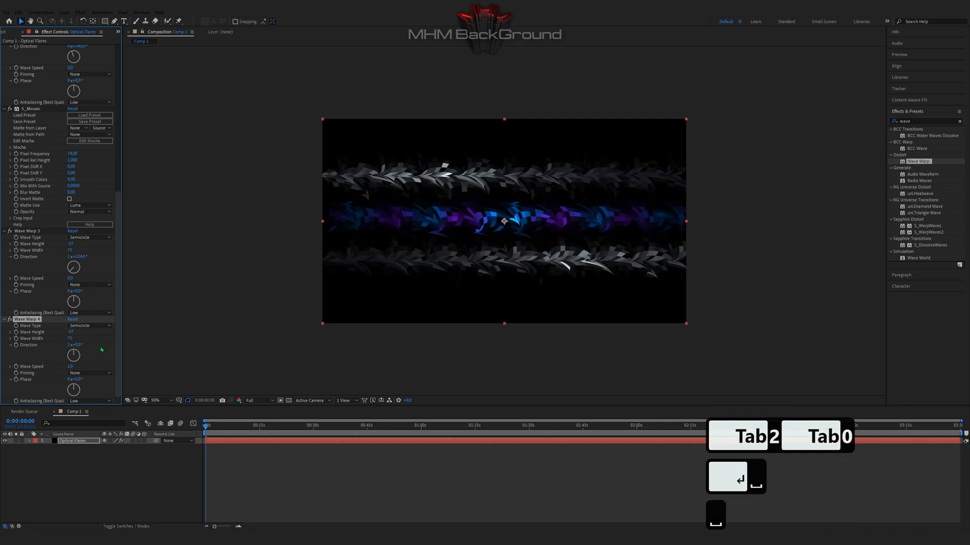
# Step: Set the fourth Wave Warp's Wave Speed to 0 and play a short preview
pyautogui.click(71, 366)
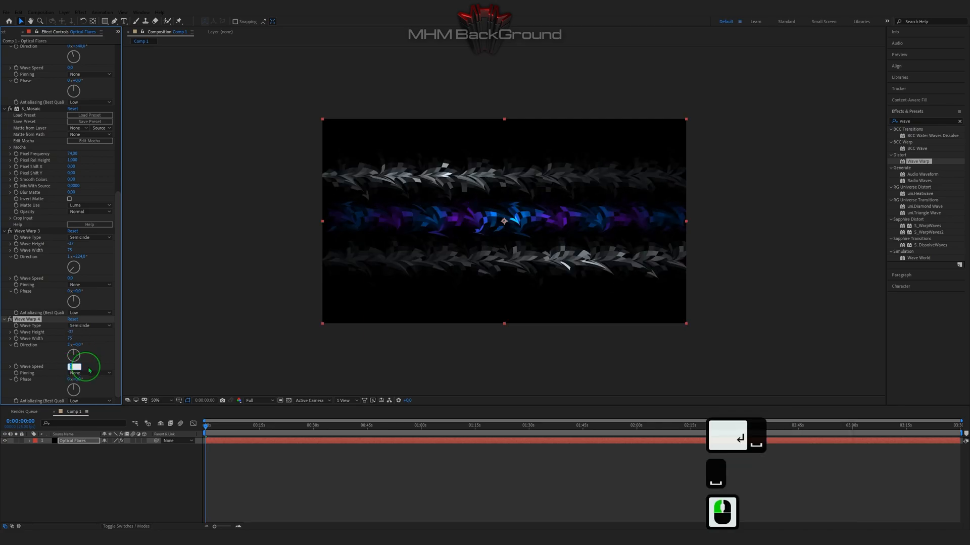
pyautogui.write('0')
pyautogui.click(94, 369)
pyautogui.press('space')
pyautogui.press('space')
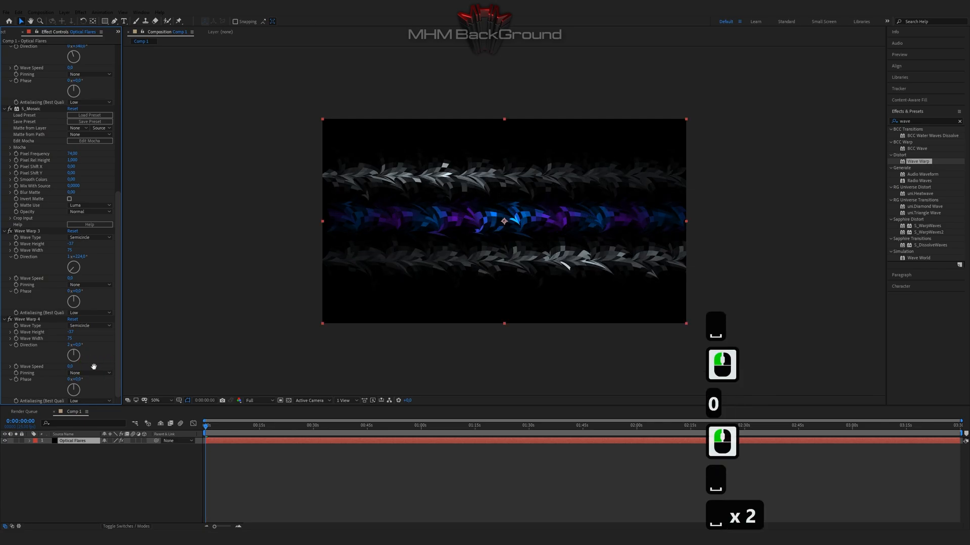
pyautogui.press('space')
# Step: Apply the S_WarpFishEye effect to the Optical Flares layer with Amount 0 and Rotate 49
pyautogui.click(912, 122)
pyautogui.write('warp')
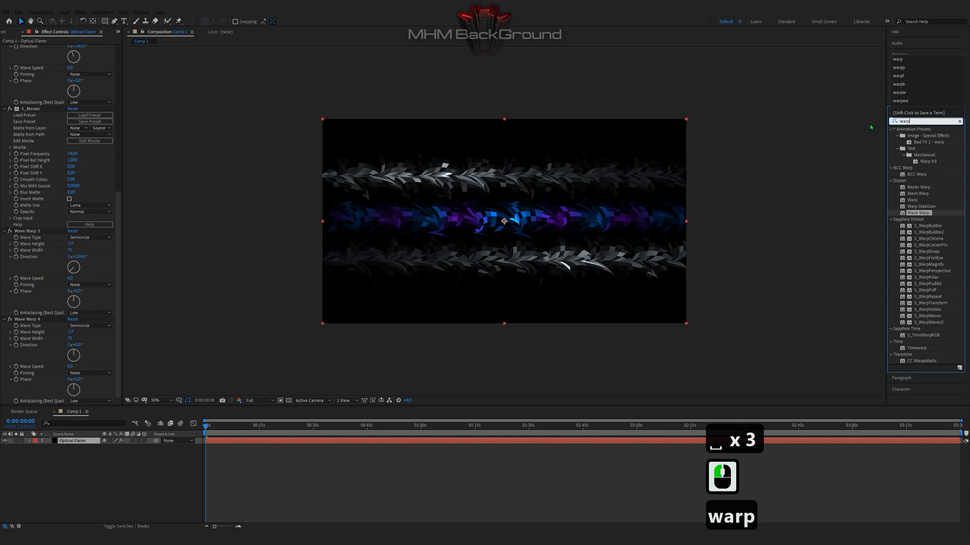
pyautogui.write('f')
pyautogui.doubleClick(928, 136)
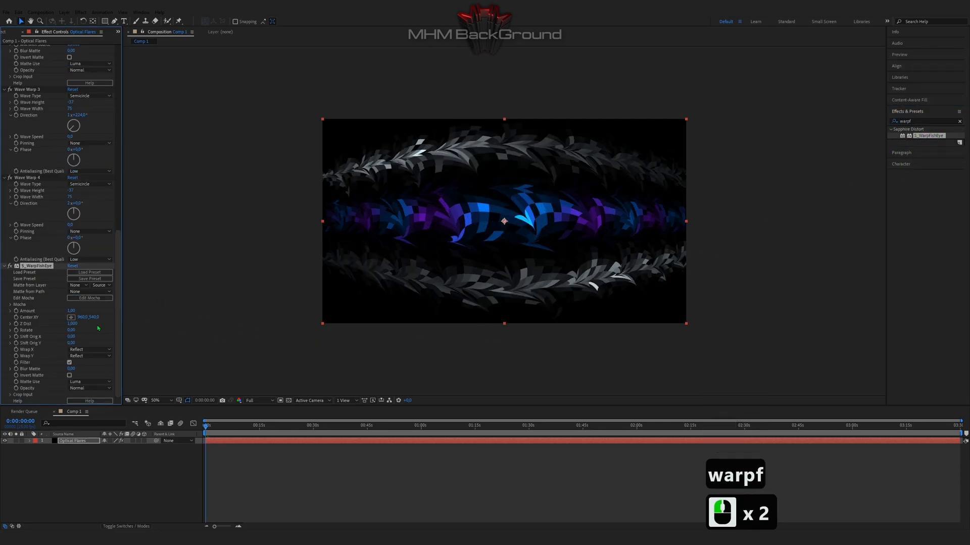
pyautogui.click(73, 311)
pyautogui.write('0')
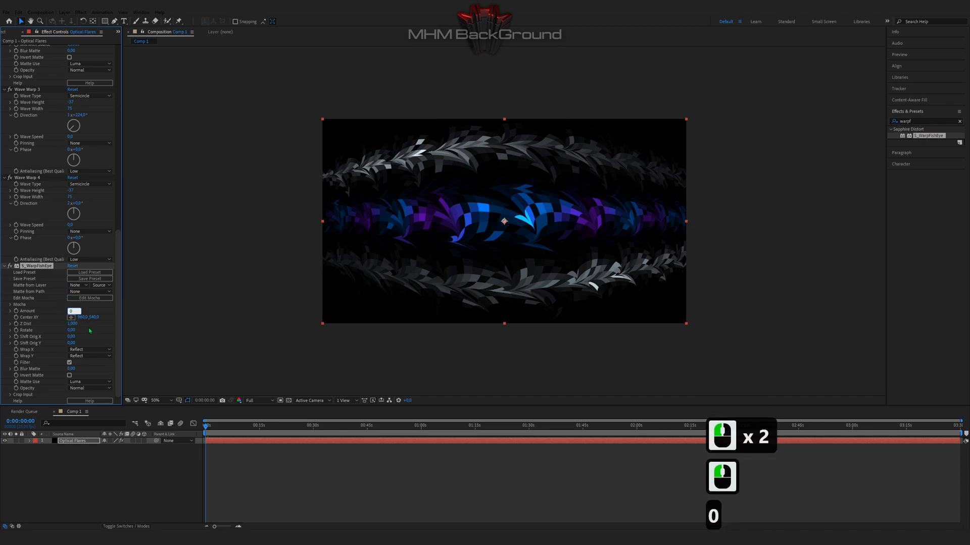
pyautogui.click(74, 331)
pyautogui.write('49')
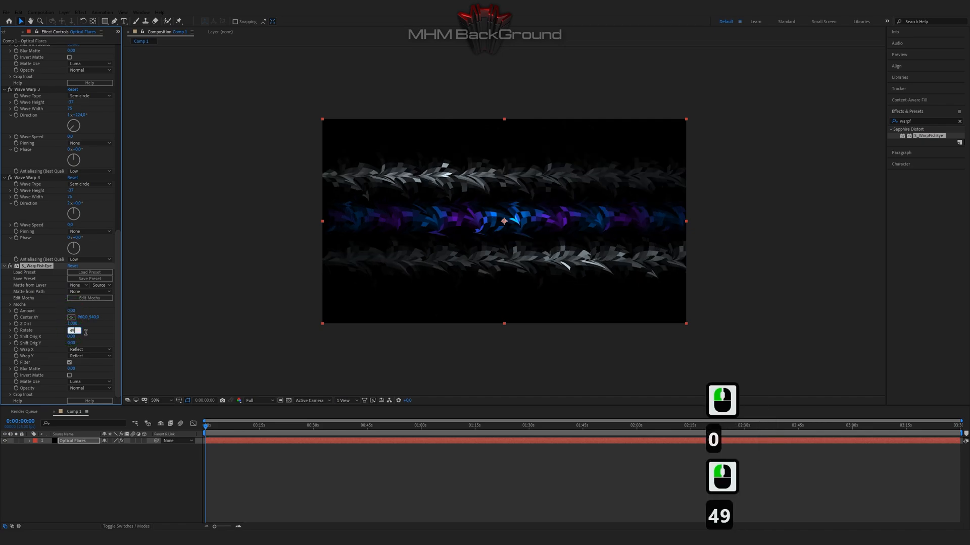
pyautogui.click(78, 340)
# Step: Add the expression time*11 to S_WarpFishEye's Shift Orig Y and preview the motion
pyautogui.keyDown('alt'); pyautogui.click(16, 343); pyautogui.keyUp('alt')
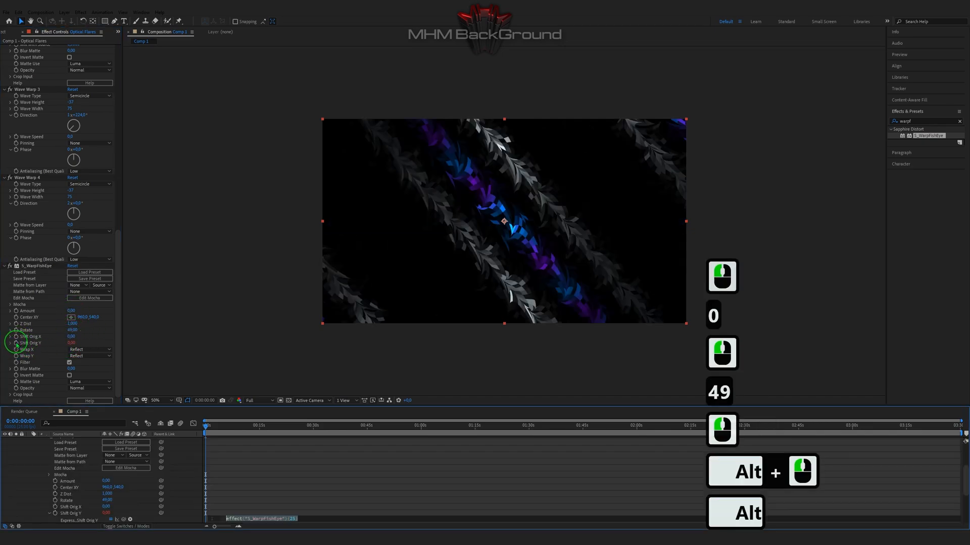
pyautogui.write('time*')
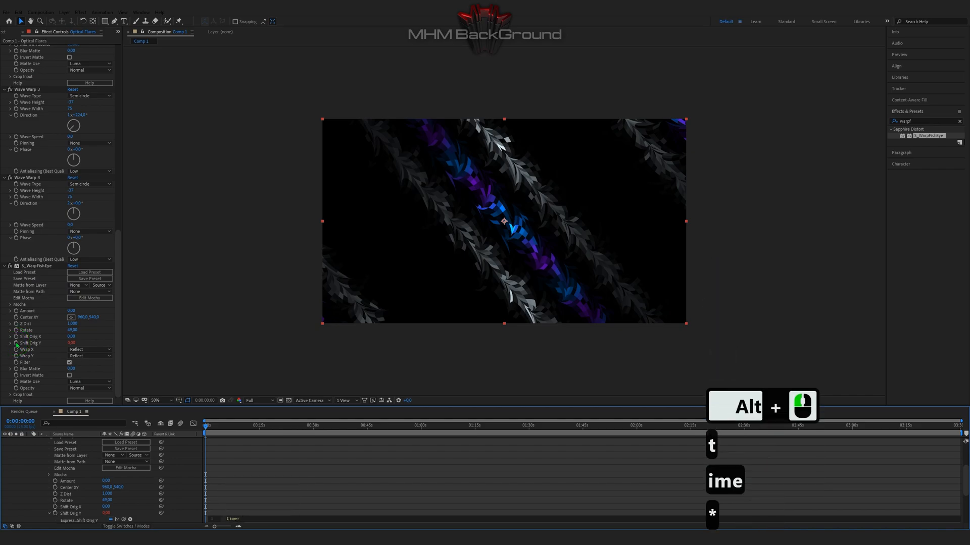
pyautogui.write('11')
pyautogui.click(356, 478)
pyautogui.press('space')
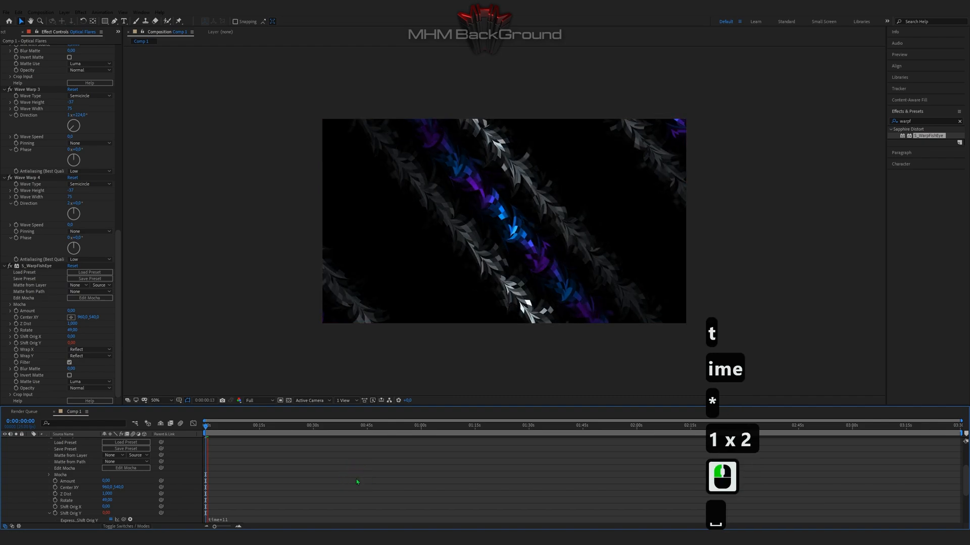
pyautogui.press('space')
# Step: Change the Shift Orig Y expression to time*22 and preview the motion
pyautogui.click(240, 519)
pyautogui.doubleClick(242, 519)
pyautogui.write('22')
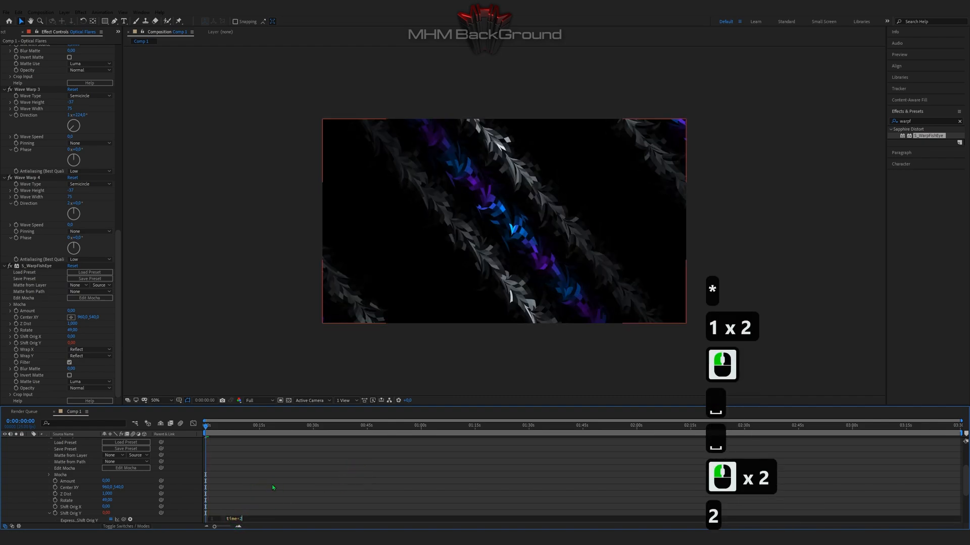
pyautogui.click(272, 480)
pyautogui.press('space')
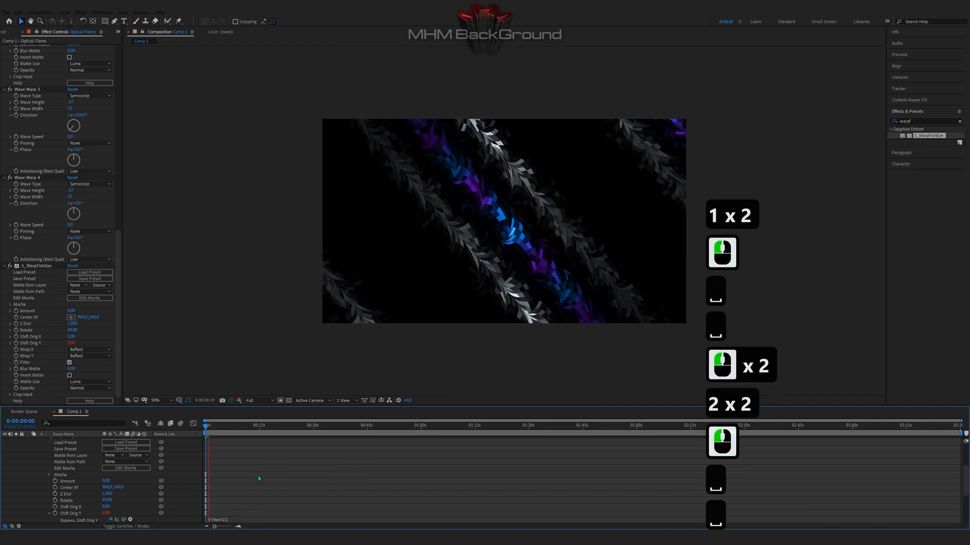
# Step: Set S_WarpFishEye's Crop Left to 960, Crop Top to 570 and Crop Bottom to 990, and preview the pattern
pyautogui.click(10, 394)
pyautogui.click(71, 381)
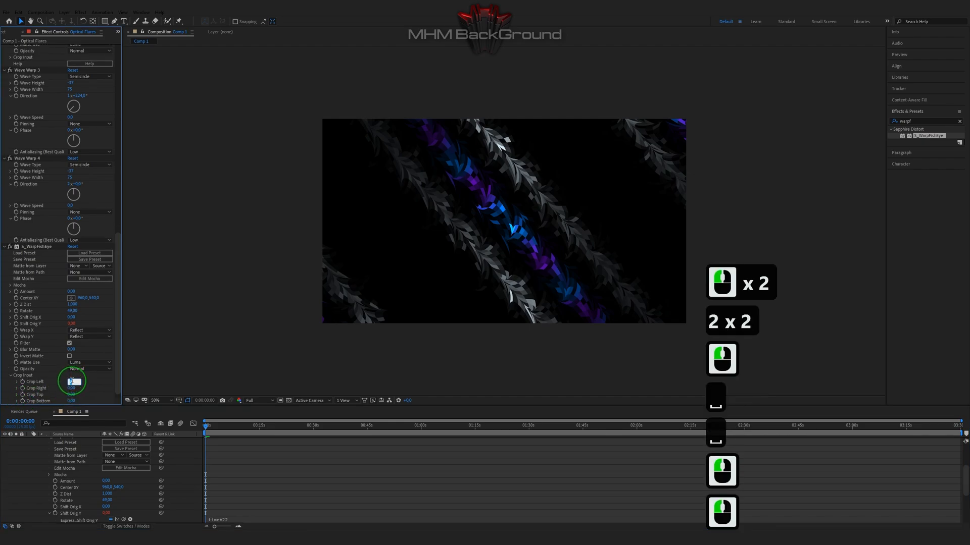
pyautogui.write('960')
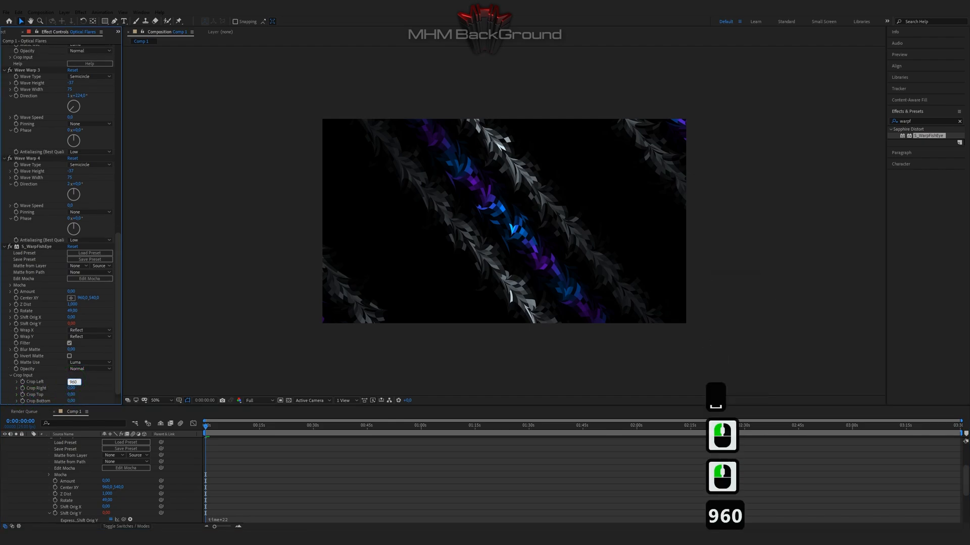
pyautogui.press('Tab')
pyautogui.press('Tab')
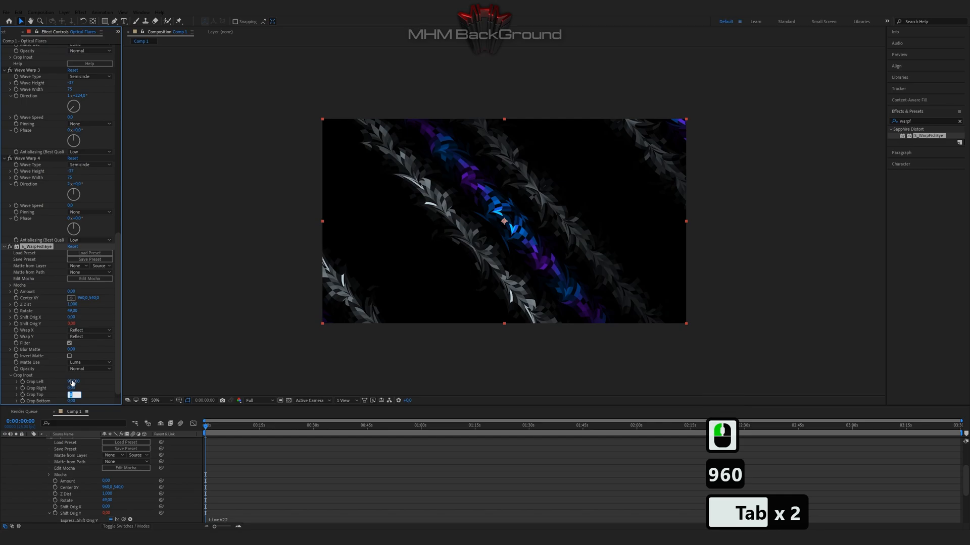
pyautogui.write('570')
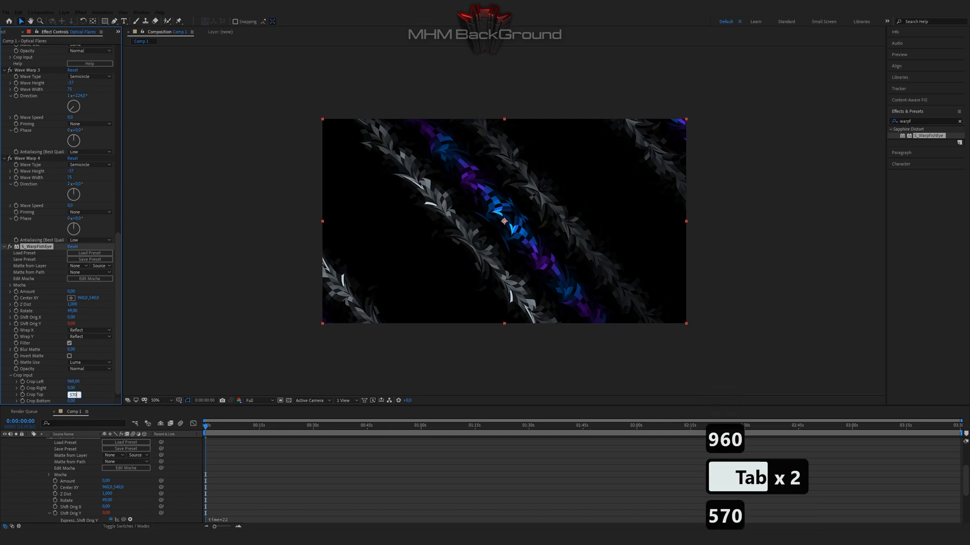
pyautogui.press('Tab')
pyautogui.write('990')
pyautogui.press('Return')
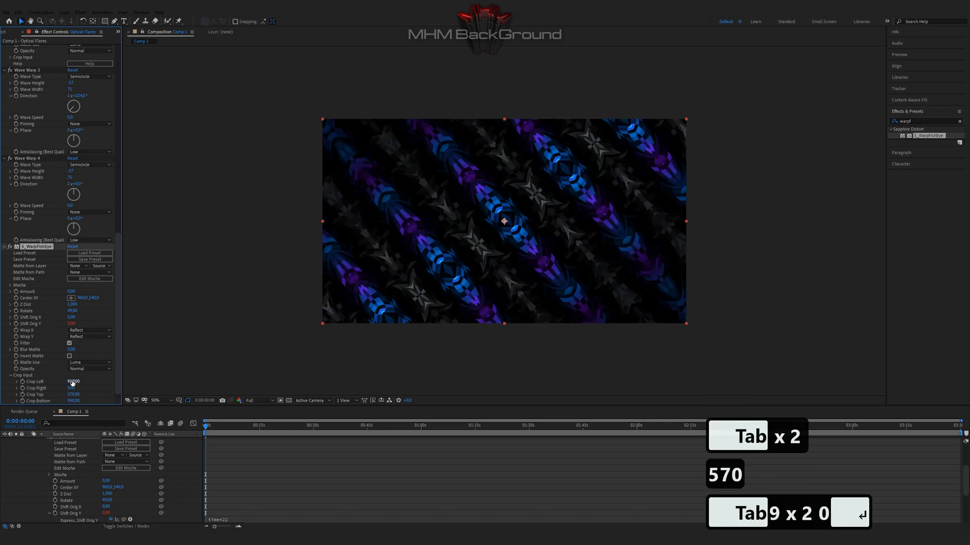
pyautogui.press('space')
pyautogui.press('space')
pyautogui.press('space')
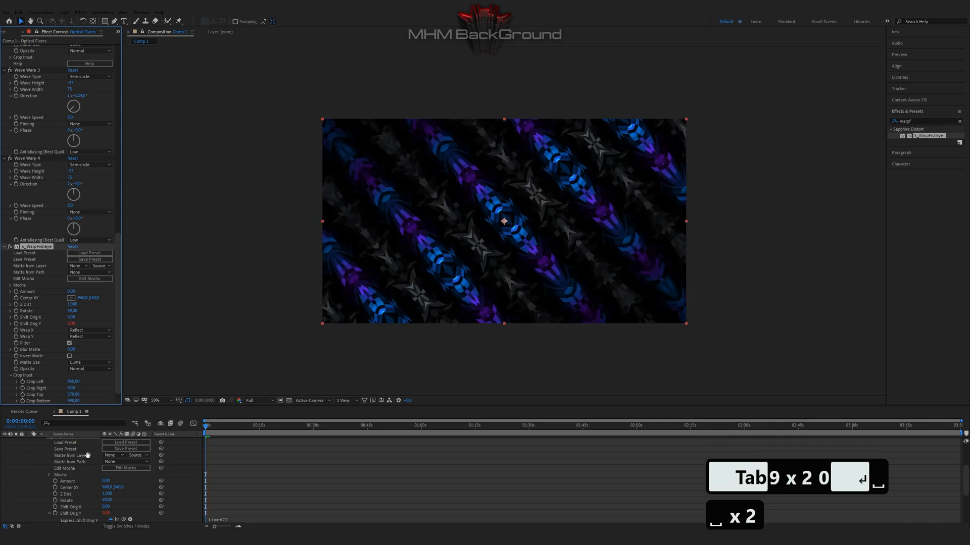
pyautogui.press('space')
# Step: Change the Shift Orig Y expression to time*33 and preview the faster motion
pyautogui.doubleClick(265, 519)
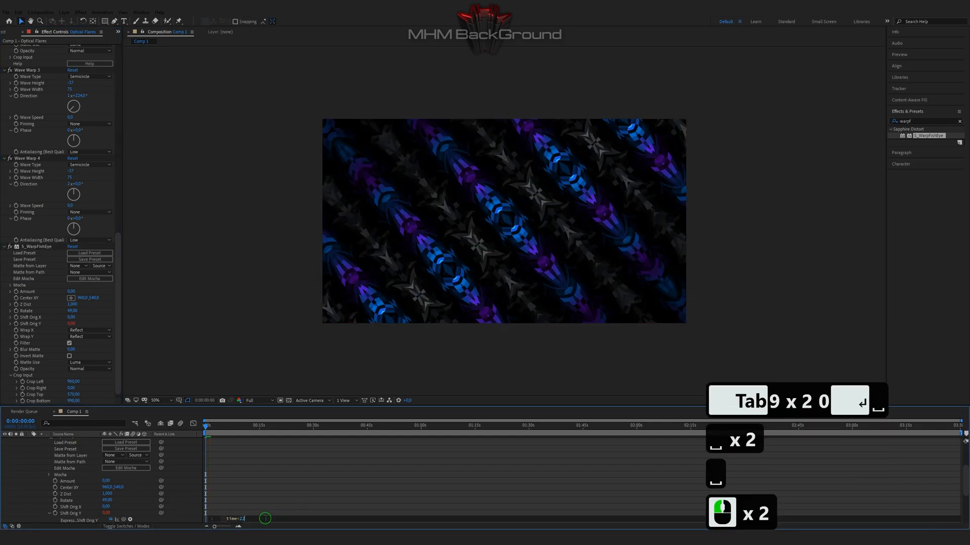
pyautogui.write('33')
pyautogui.click(258, 488)
pyautogui.press('space')
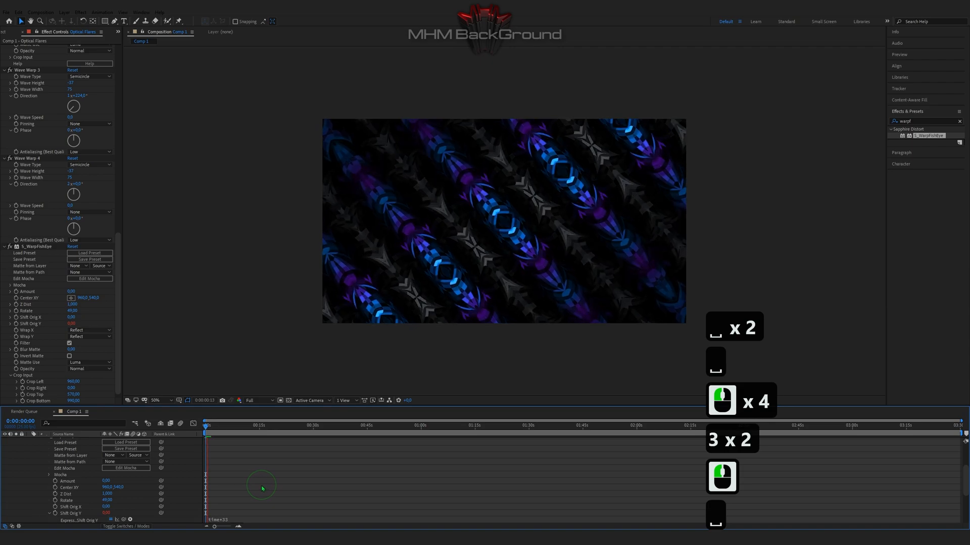
pyautogui.press('space')
# Step: Apply the S_EmbossDistort effect to the Optical Flares layer with a Brightness of 5.4
pyautogui.scroll(4, 255, 485)
pyautogui.click(502, 219)
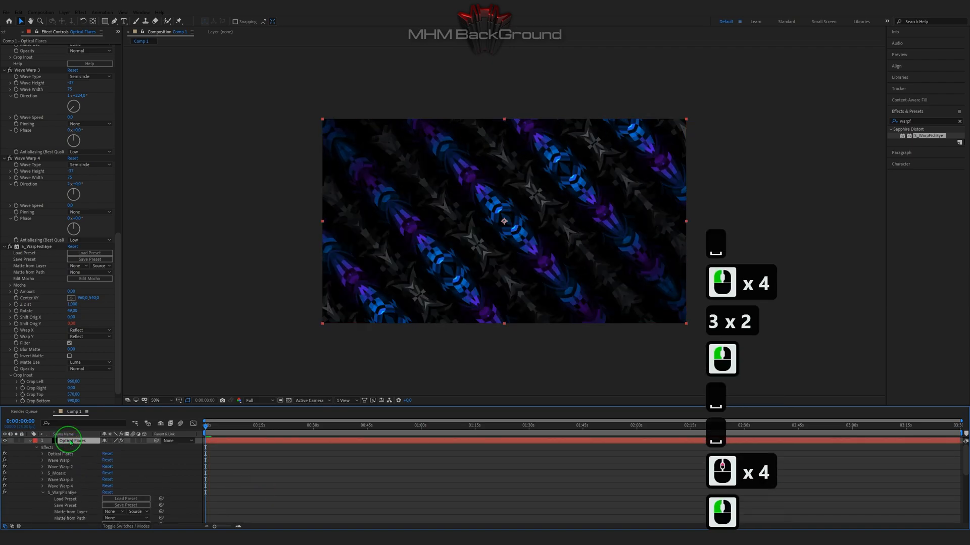
pyautogui.click(868, 120)
pyautogui.write('emb')
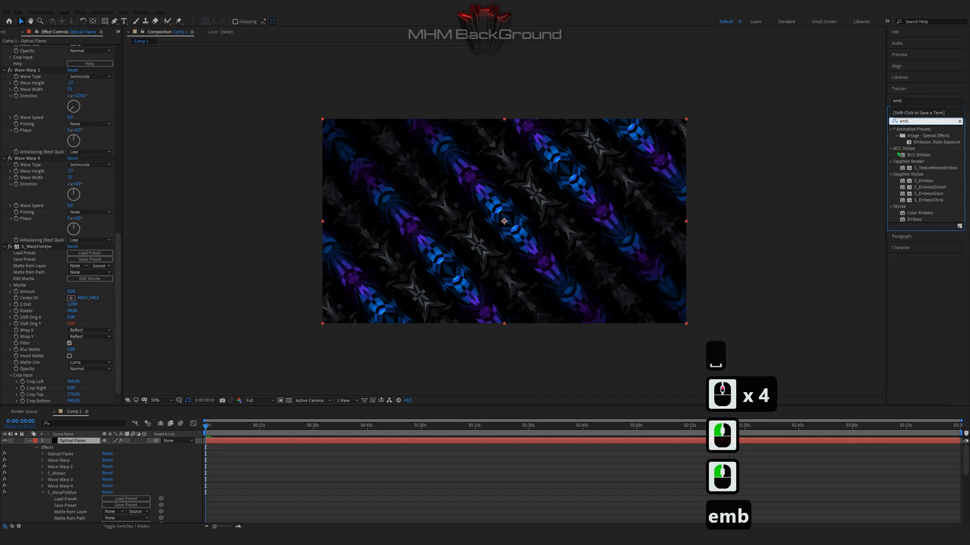
pyautogui.doubleClick(929, 187)
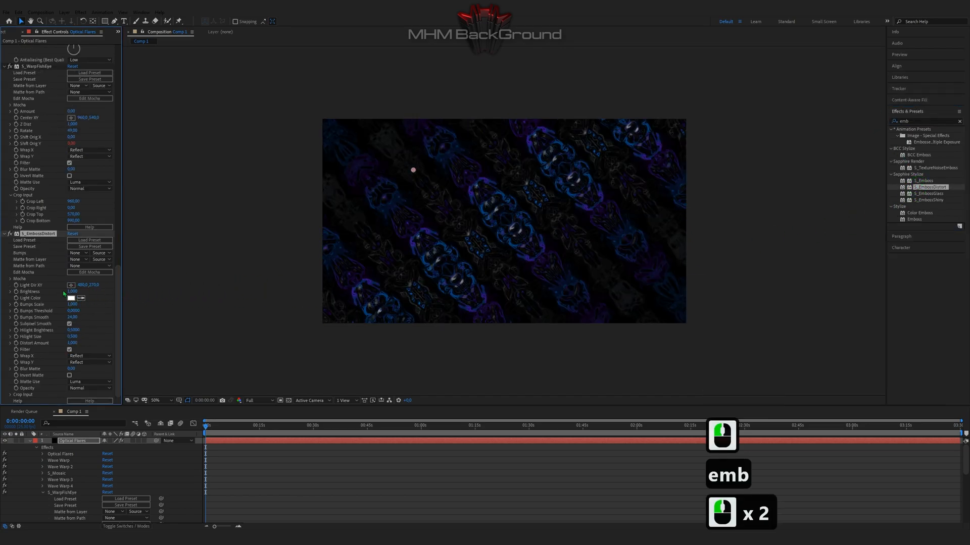
pyautogui.click(71, 292)
pyautogui.write('5.4')
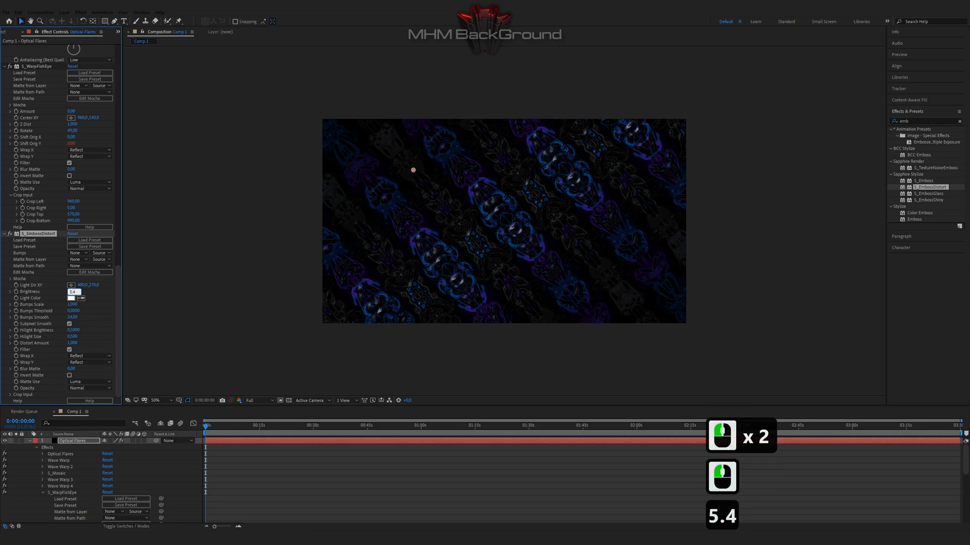
# Step: Set S_EmbossDistort's Bumps Scale to 0.63 and Bumps Smooth to 6, and preview the animation
pyautogui.press('Tab')
pyautogui.write('0.')
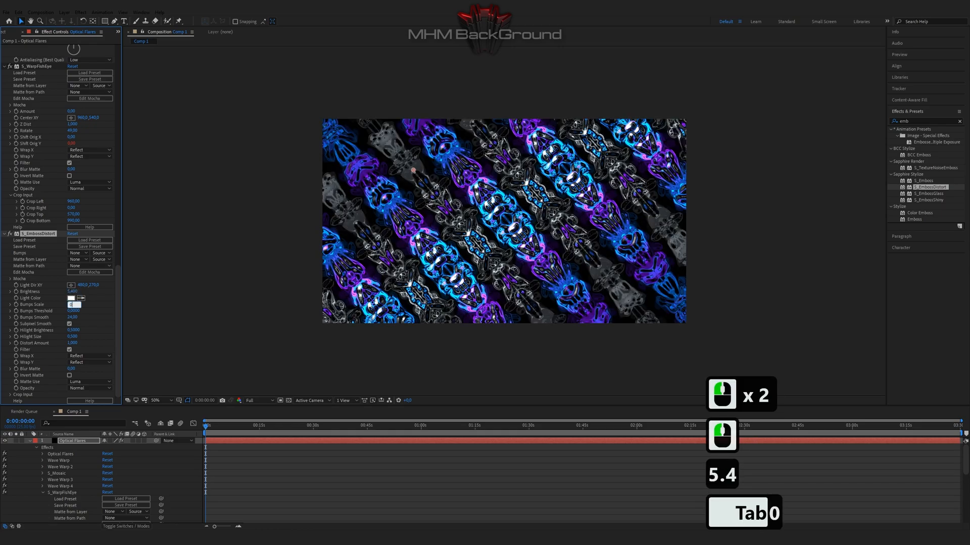
pyautogui.write('63')
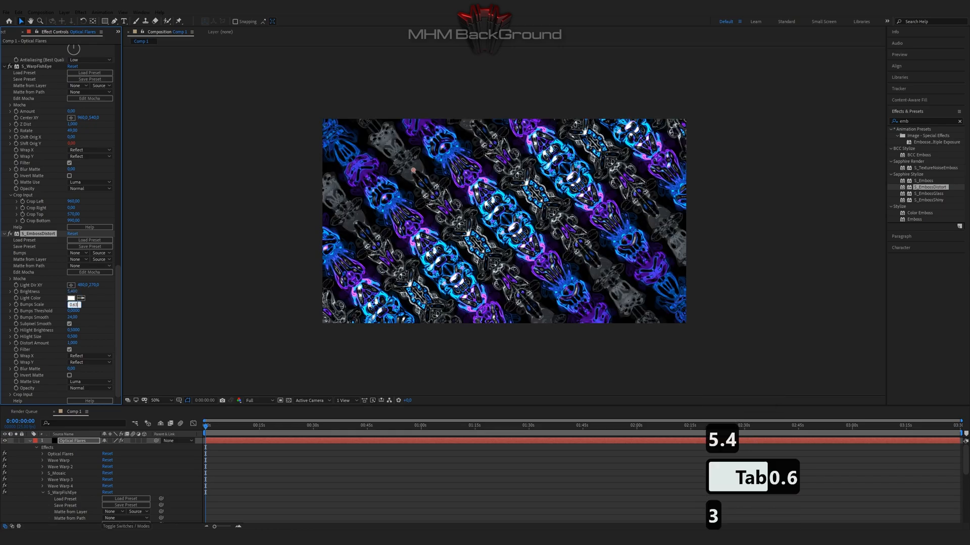
pyautogui.press('Tab')
pyautogui.press('Tab')
pyautogui.write('5')
pyautogui.press('BackSpace')
pyautogui.write('6')
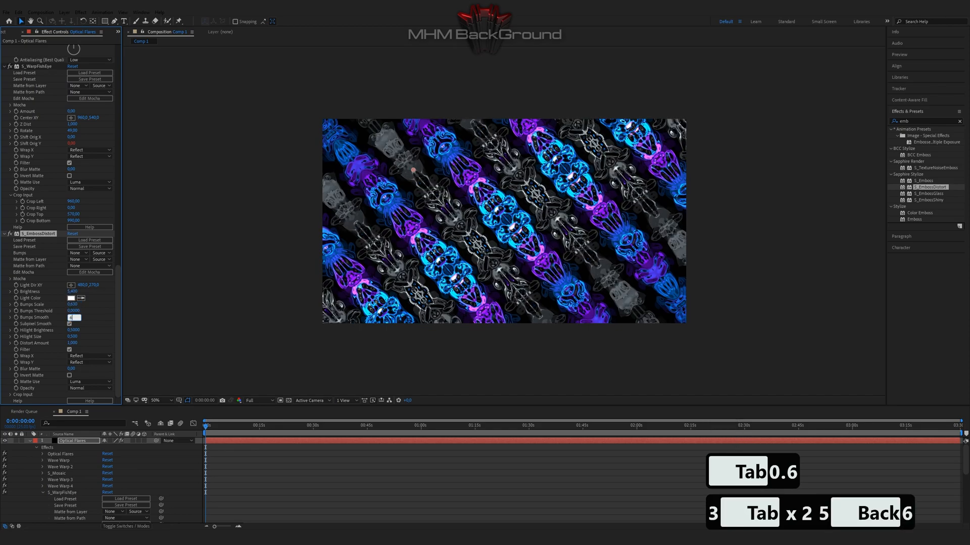
pyautogui.press('Return')
pyautogui.press('space')
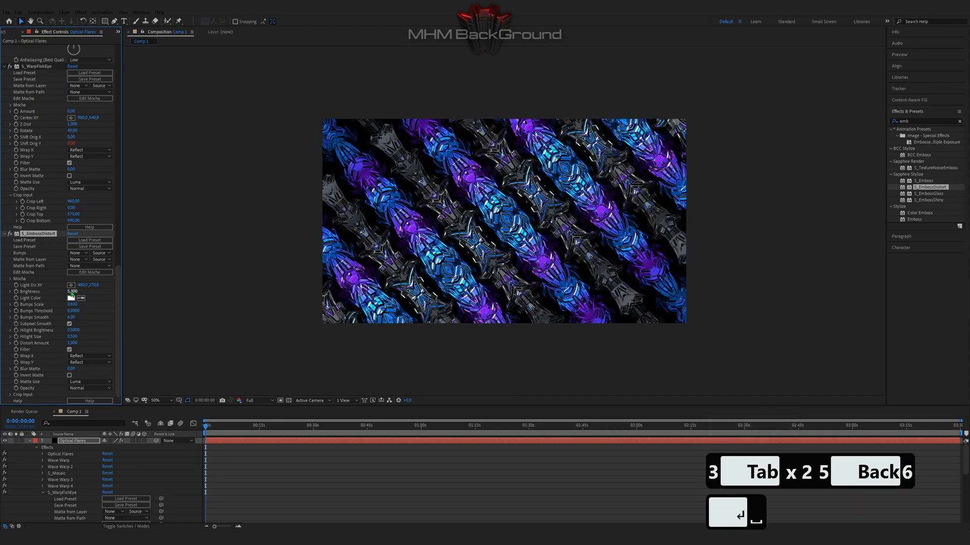
pyautogui.press('space')
pyautogui.press('space')
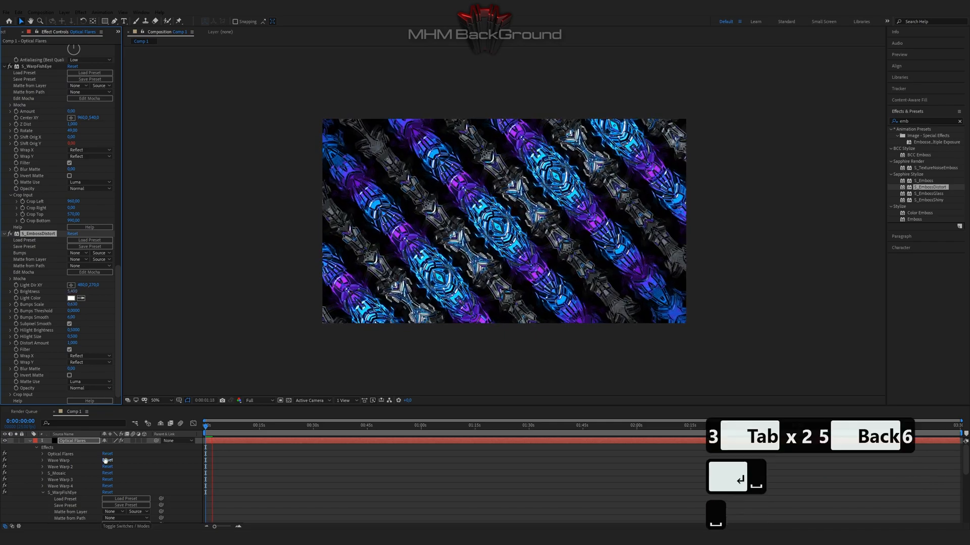
# Step: Stop the preview and apply the Stylize Glow effect to the Optical Flares layer
pyautogui.press('space')
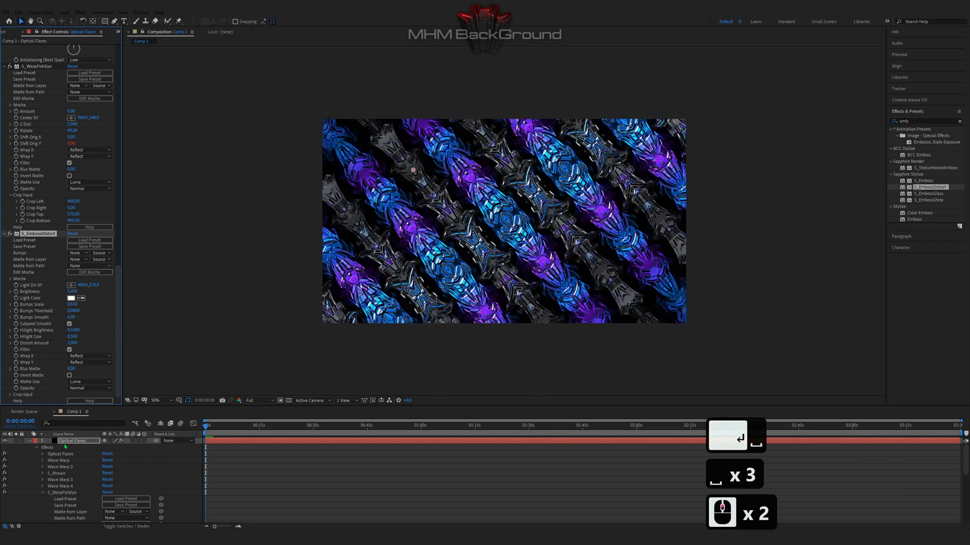
pyautogui.click(72, 441)
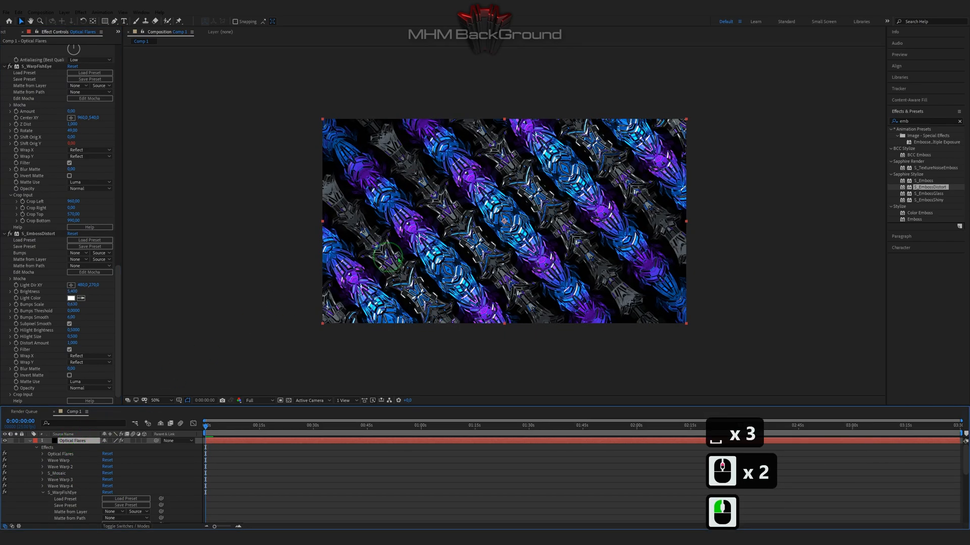
pyautogui.click(912, 121)
pyautogui.write('glow')
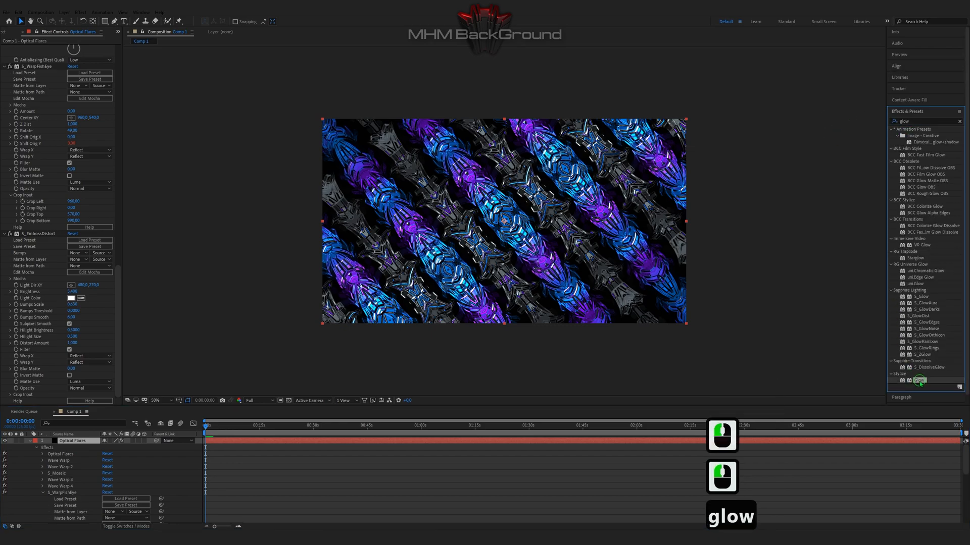
pyautogui.doubleClick(918, 380)
# Step: Set the Glow Threshold to 87% and preview the animation
pyautogui.click(71, 309)
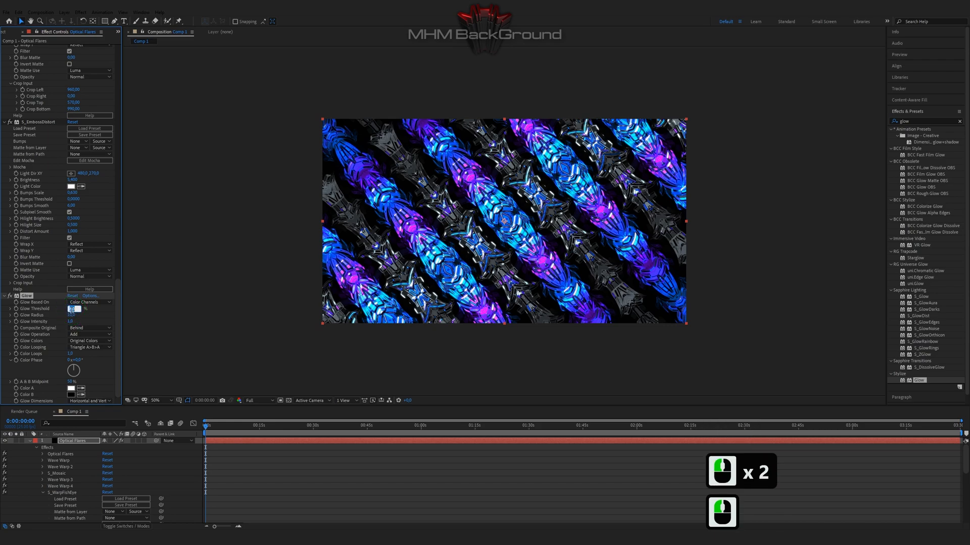
pyautogui.write('87')
pyautogui.press('Tab')
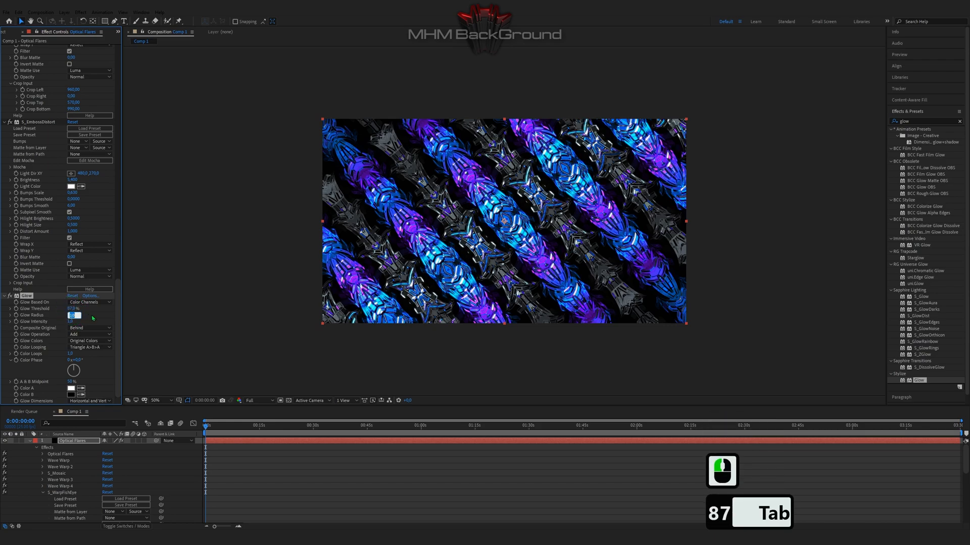
pyautogui.click(91, 317)
pyautogui.press('space')
pyautogui.press('space')
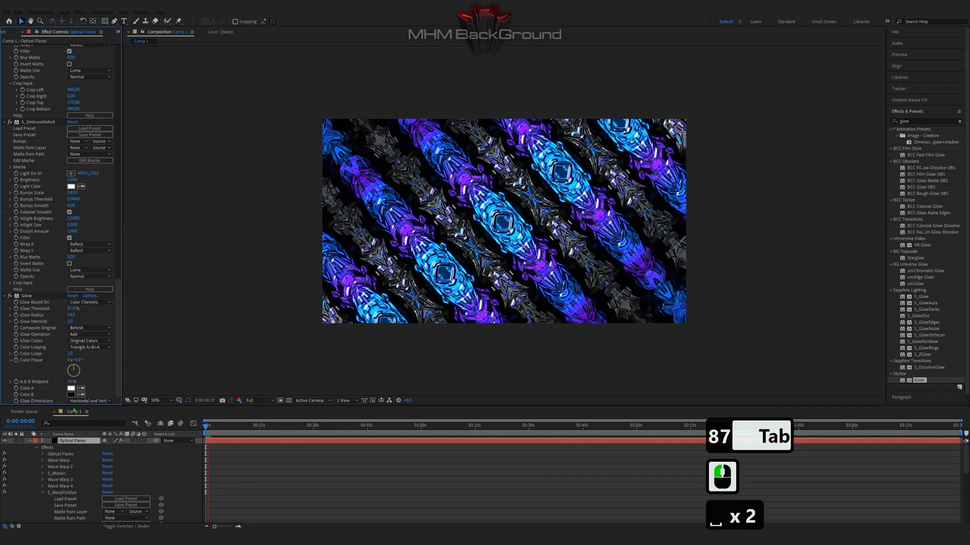
# Step: Apply the Sapphire Time effect S_TimeWarpRGB to the Optical Flares layer
pyautogui.click(193, 408)
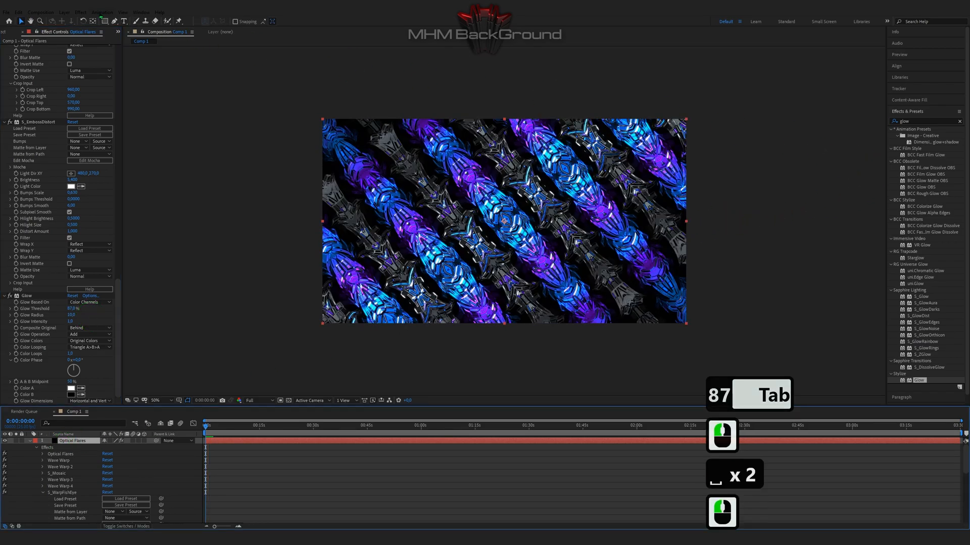
pyautogui.click(80, 12)
pyautogui.moveTo(151, 448)
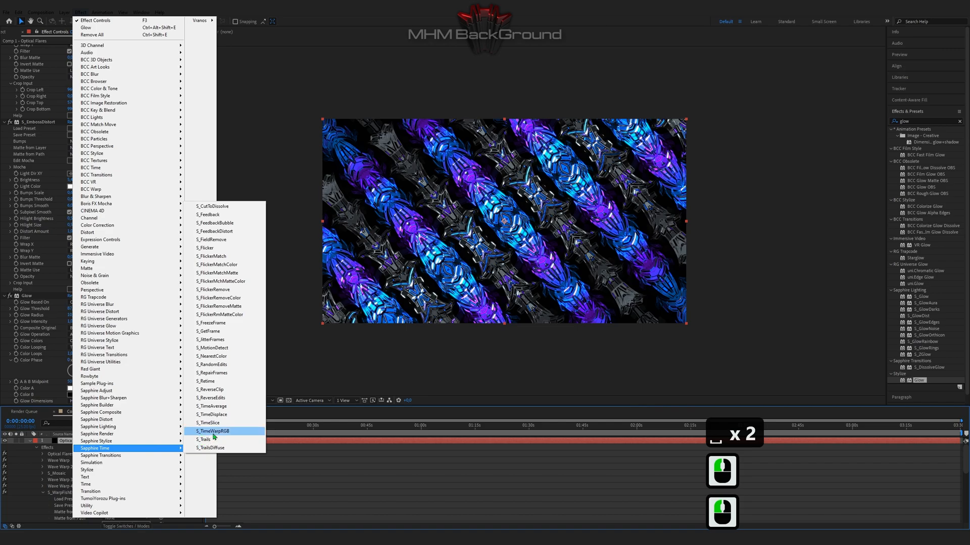
pyautogui.click(211, 431)
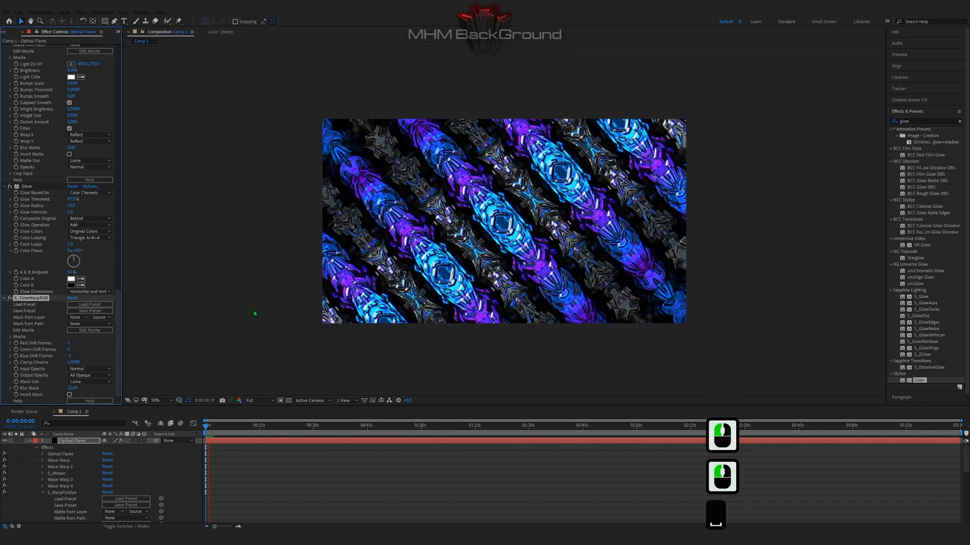
# Step: Collapse the Optical Flares layer's properties in the timeline and preview the finished animation
pyautogui.click(33, 454)
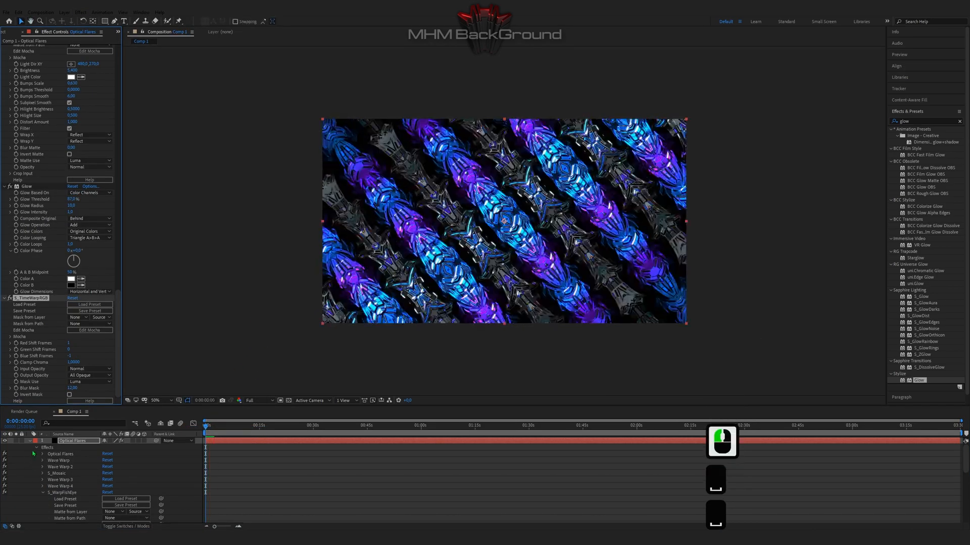
pyautogui.click(30, 443)
pyautogui.click(64, 472)
pyautogui.press('space')
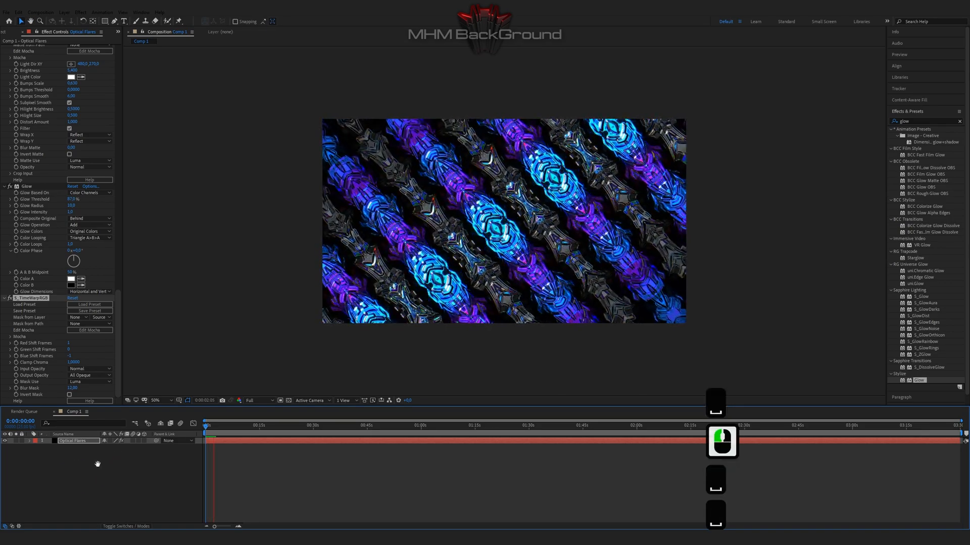
pyautogui.press('space')
pyautogui.press('d')
pyautogui.press('o')
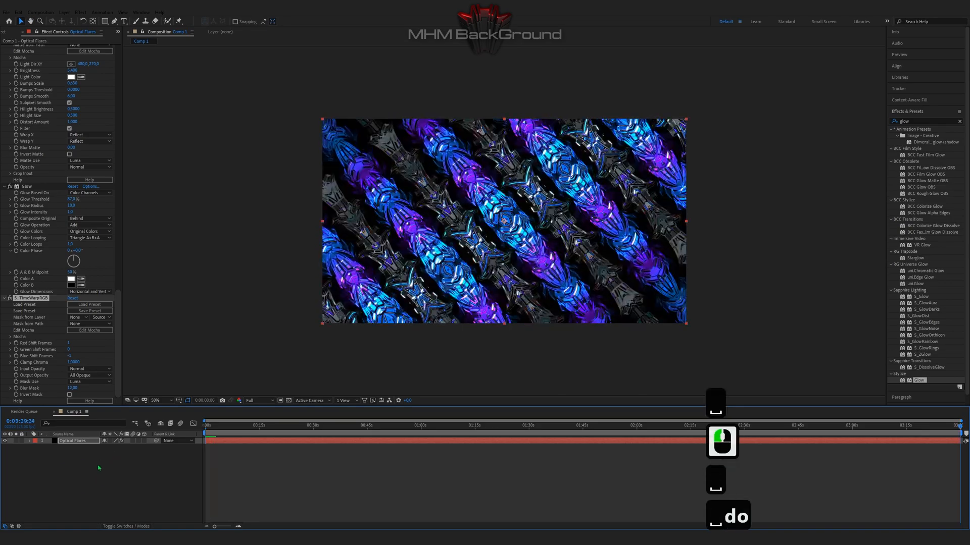